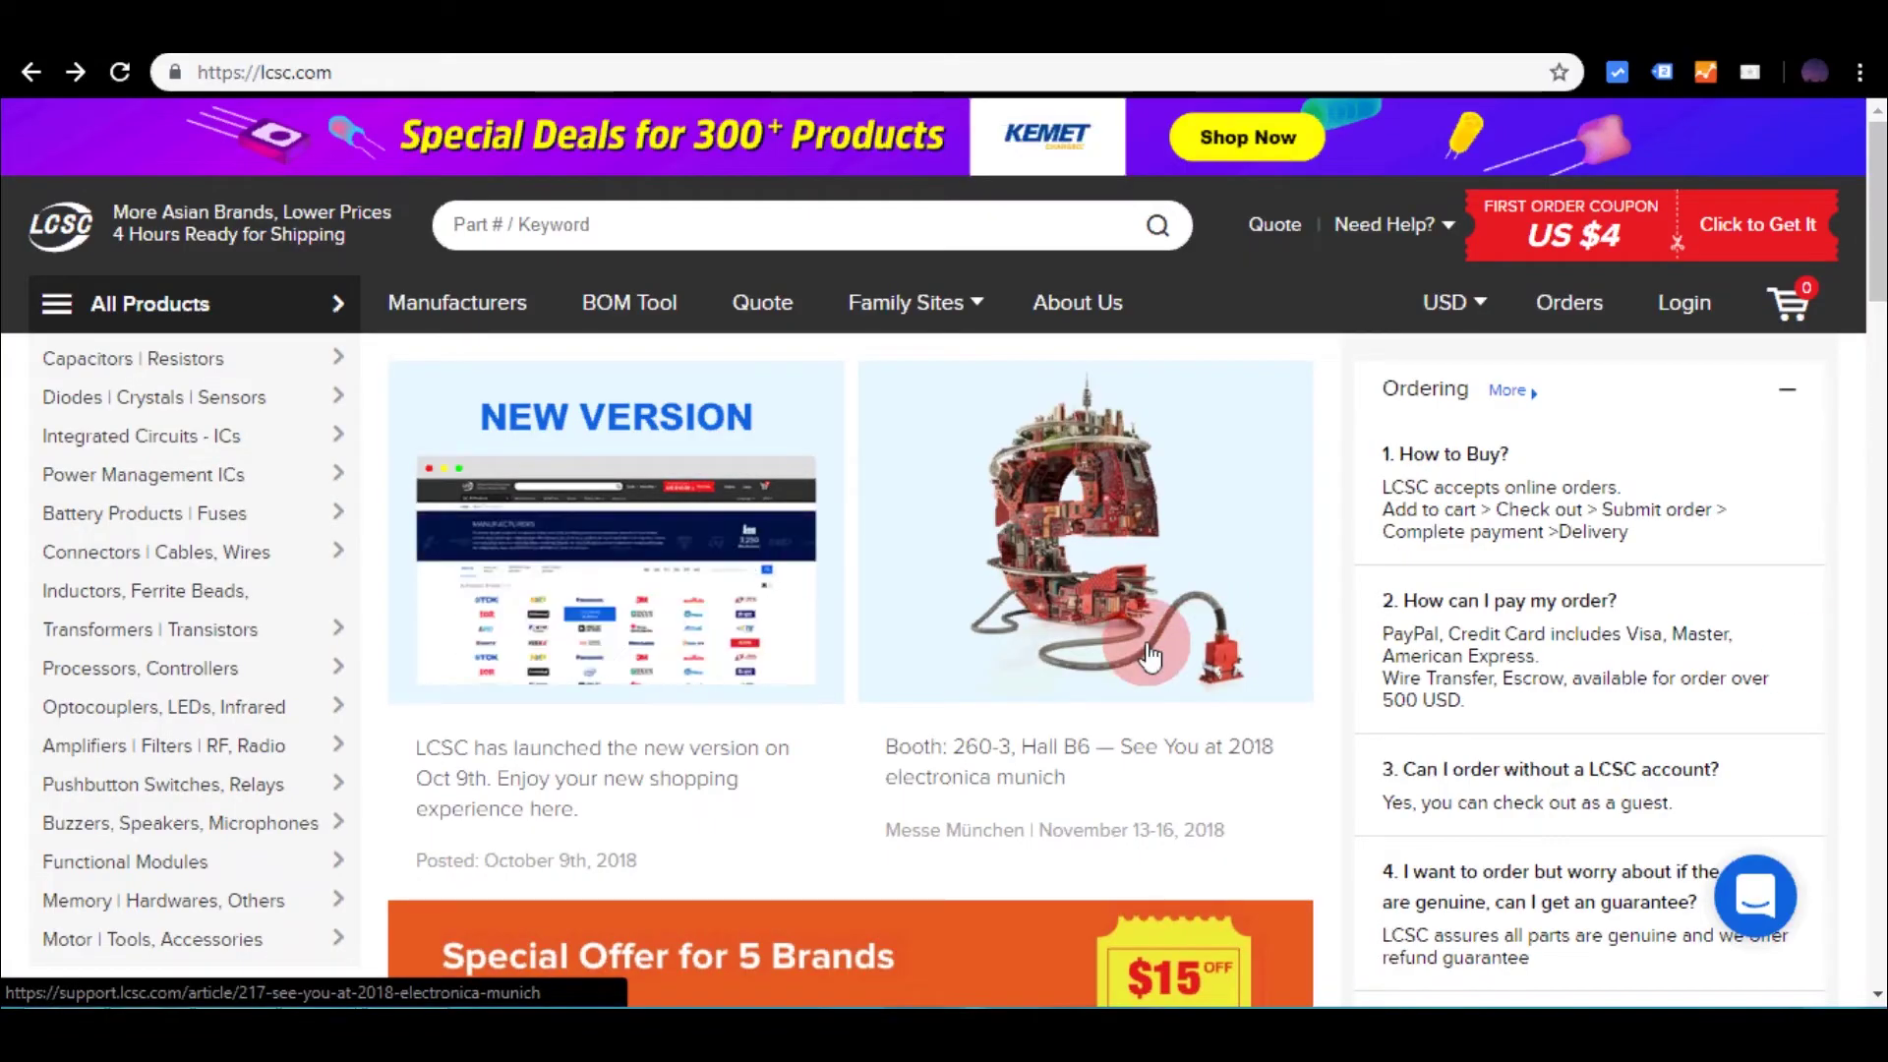
Browse LCSC's in-stock low-power op-amp listings and their prices.
{"action": "mouse_move", "coordinate": [164, 745]}
{"action": "left_click", "coordinate": [738, 421]}
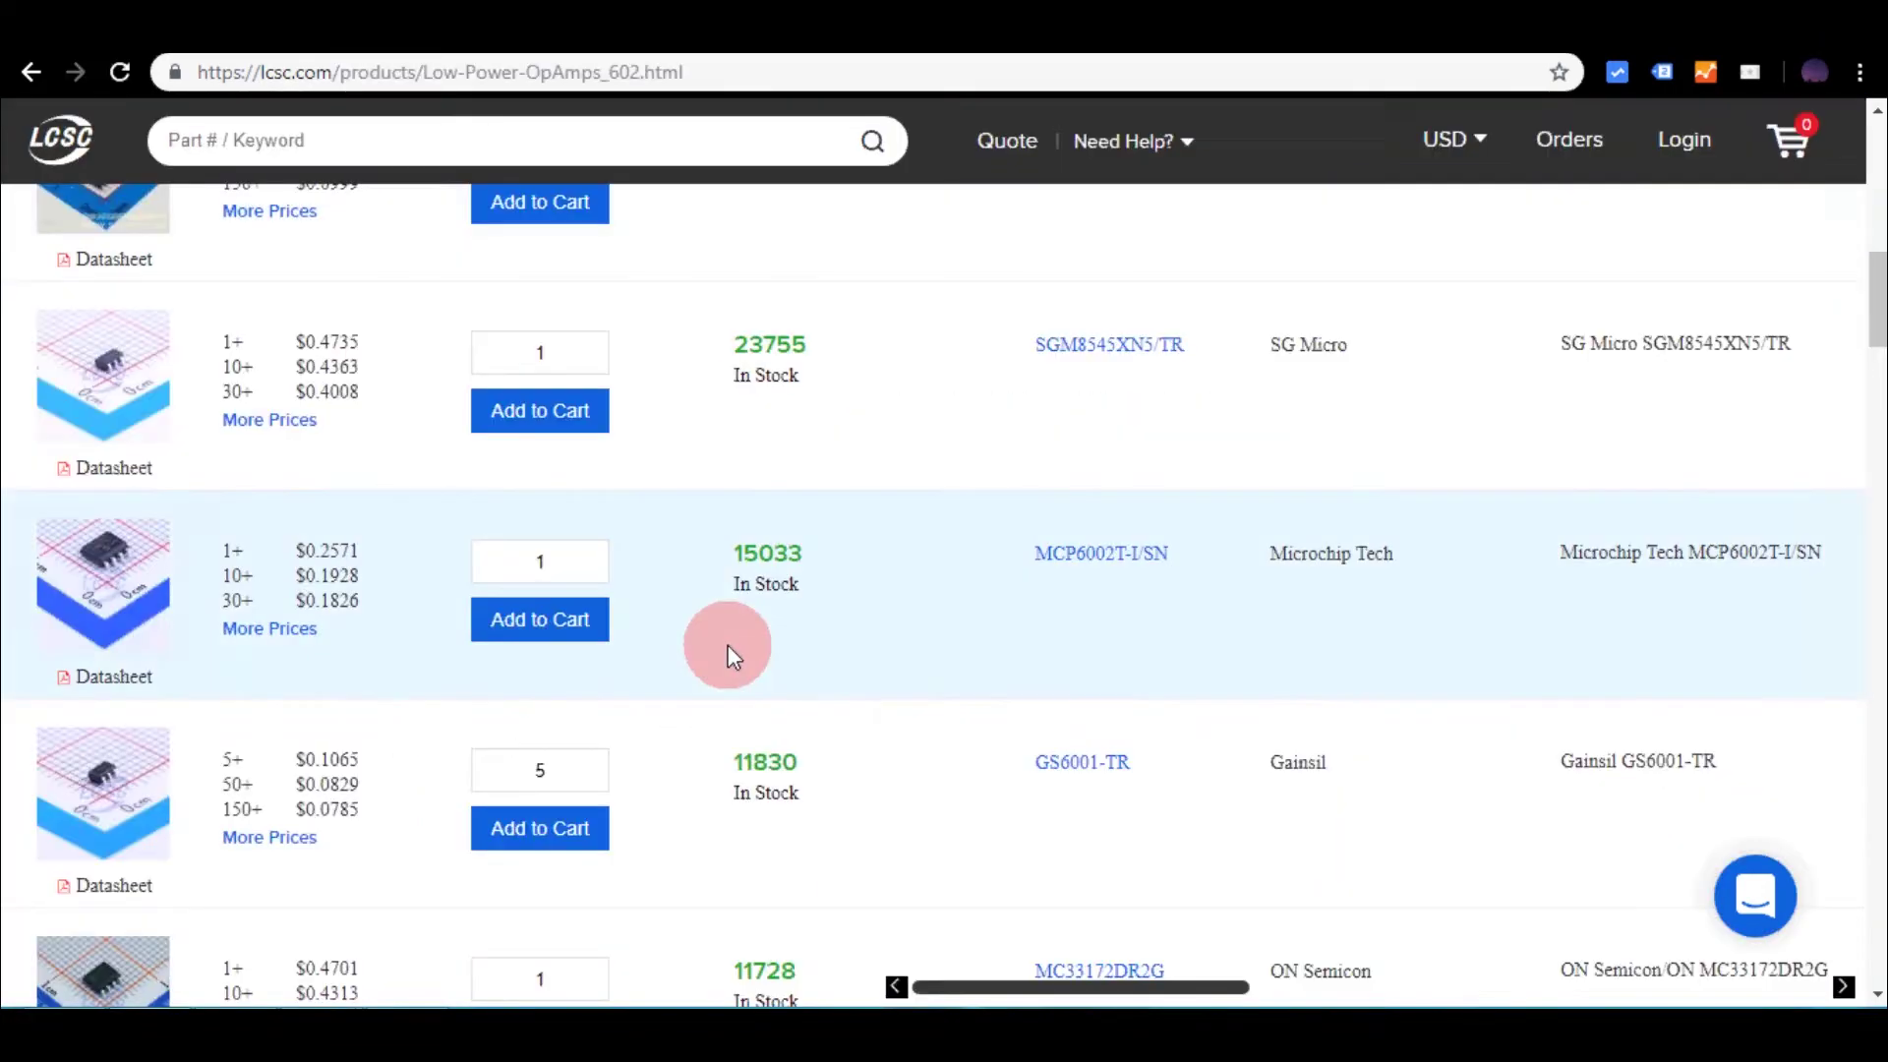
{"action": "scroll", "coordinate": [727, 653], "scroll_direction": "down", "scroll_amount": 2}
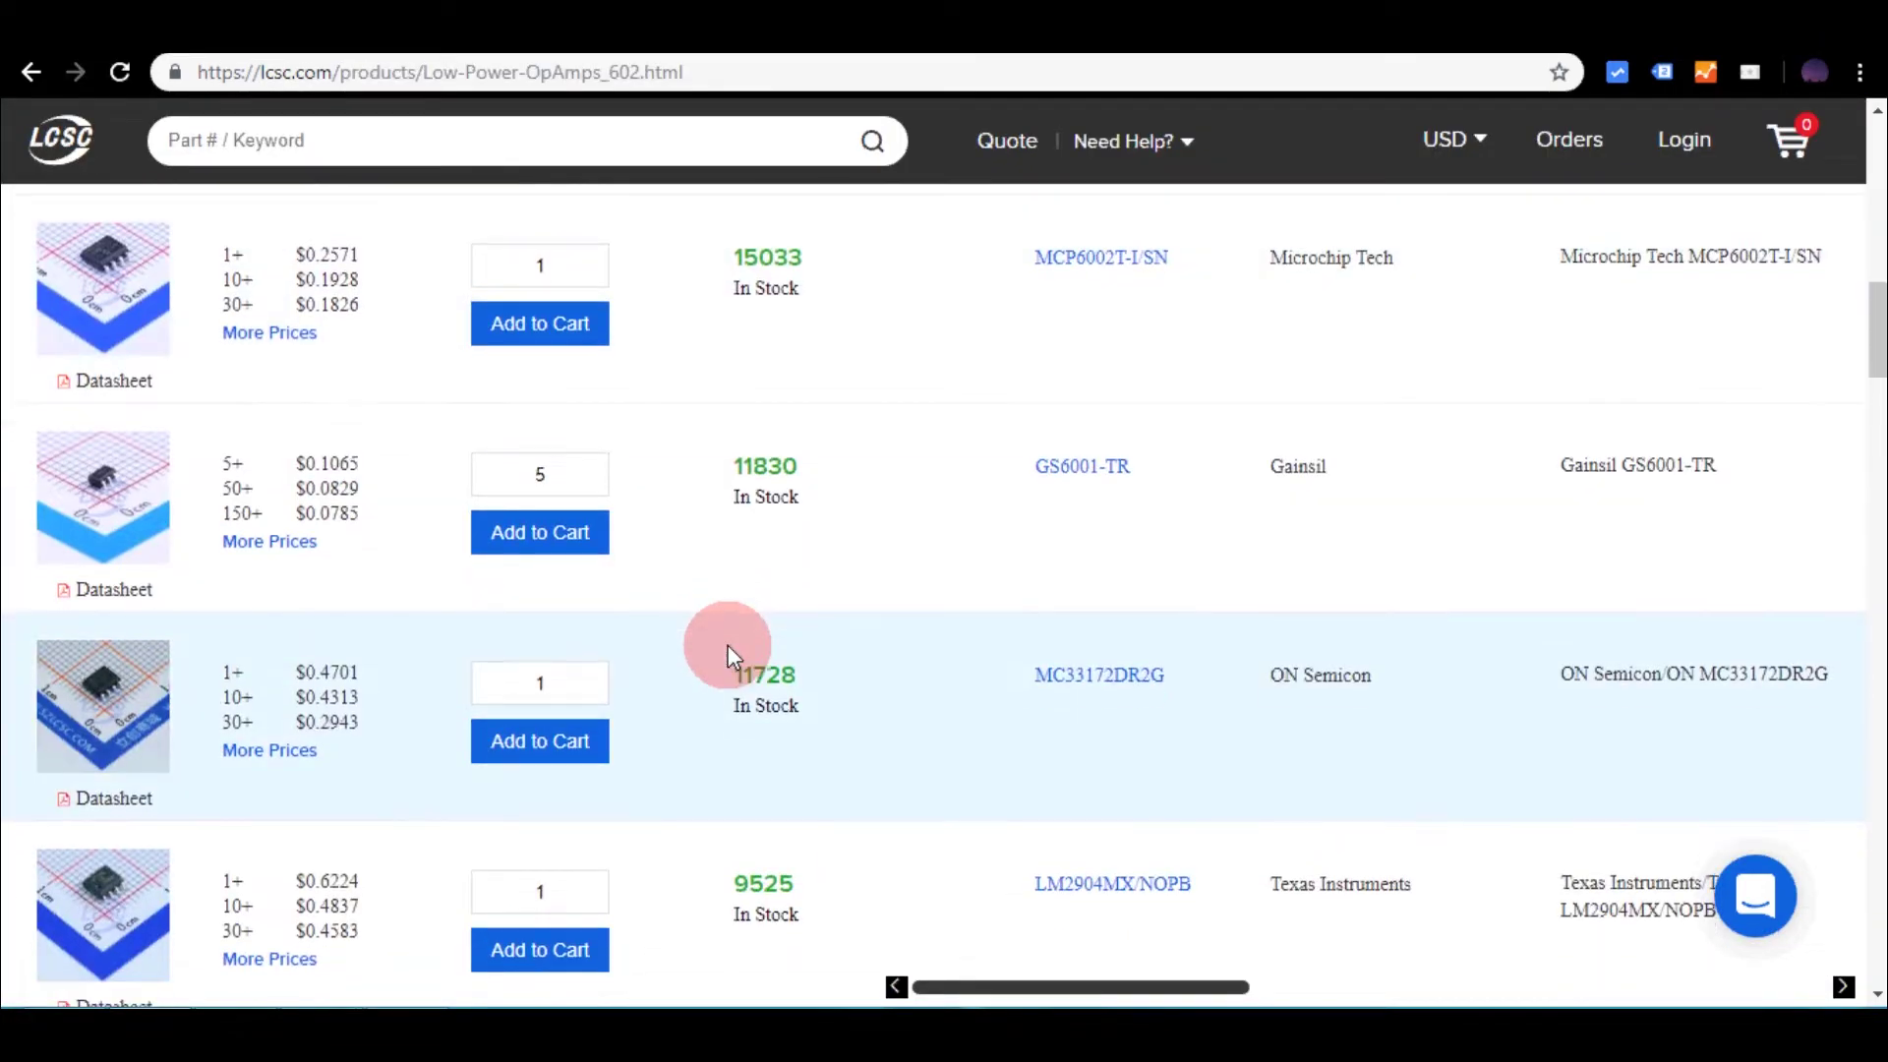
{"action": "scroll", "coordinate": [728, 653], "scroll_direction": "down", "scroll_amount": 4}
{"action": "scroll", "coordinate": [728, 654], "scroll_direction": "down", "scroll_amount": 3}
{"action": "scroll", "coordinate": [727, 654], "scroll_direction": "down", "scroll_amount": 1}
{"action": "scroll", "coordinate": [728, 654], "scroll_direction": "down", "scroll_amount": 4}
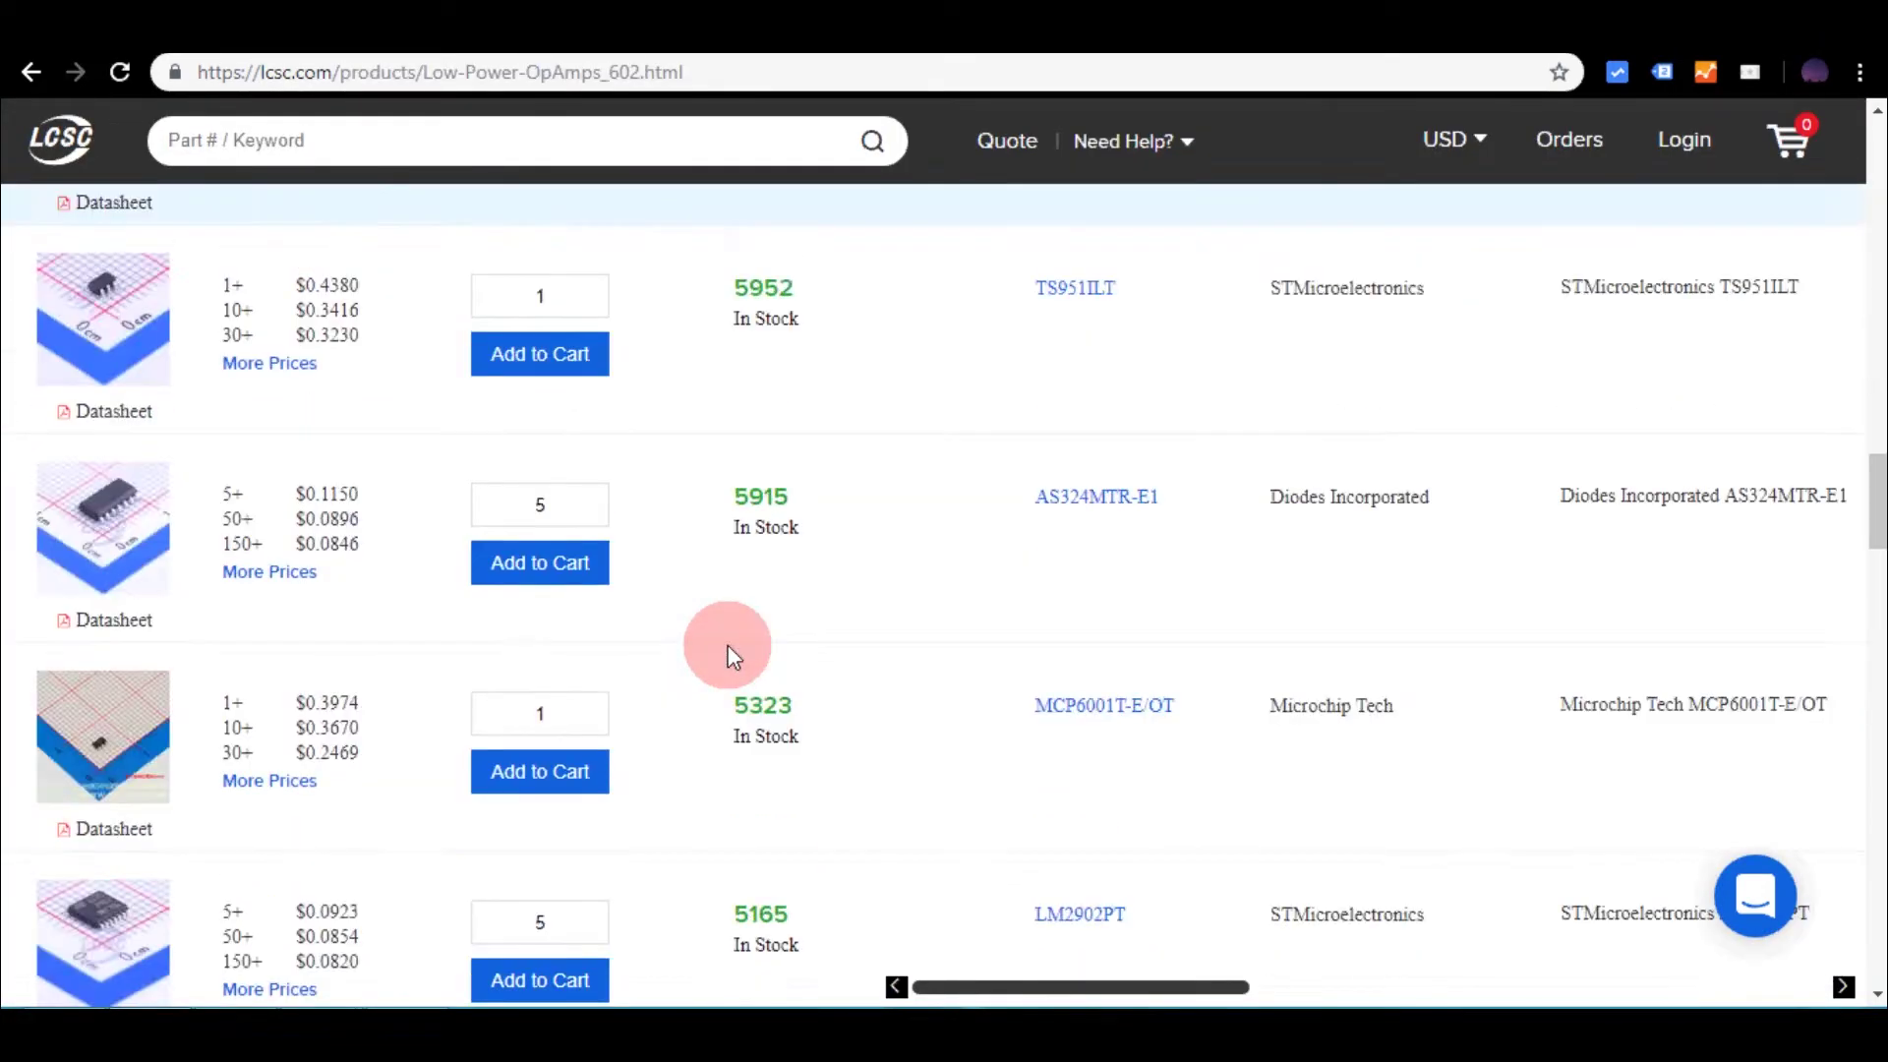
{"action": "scroll", "coordinate": [726, 653], "scroll_direction": "down", "scroll_amount": 4}
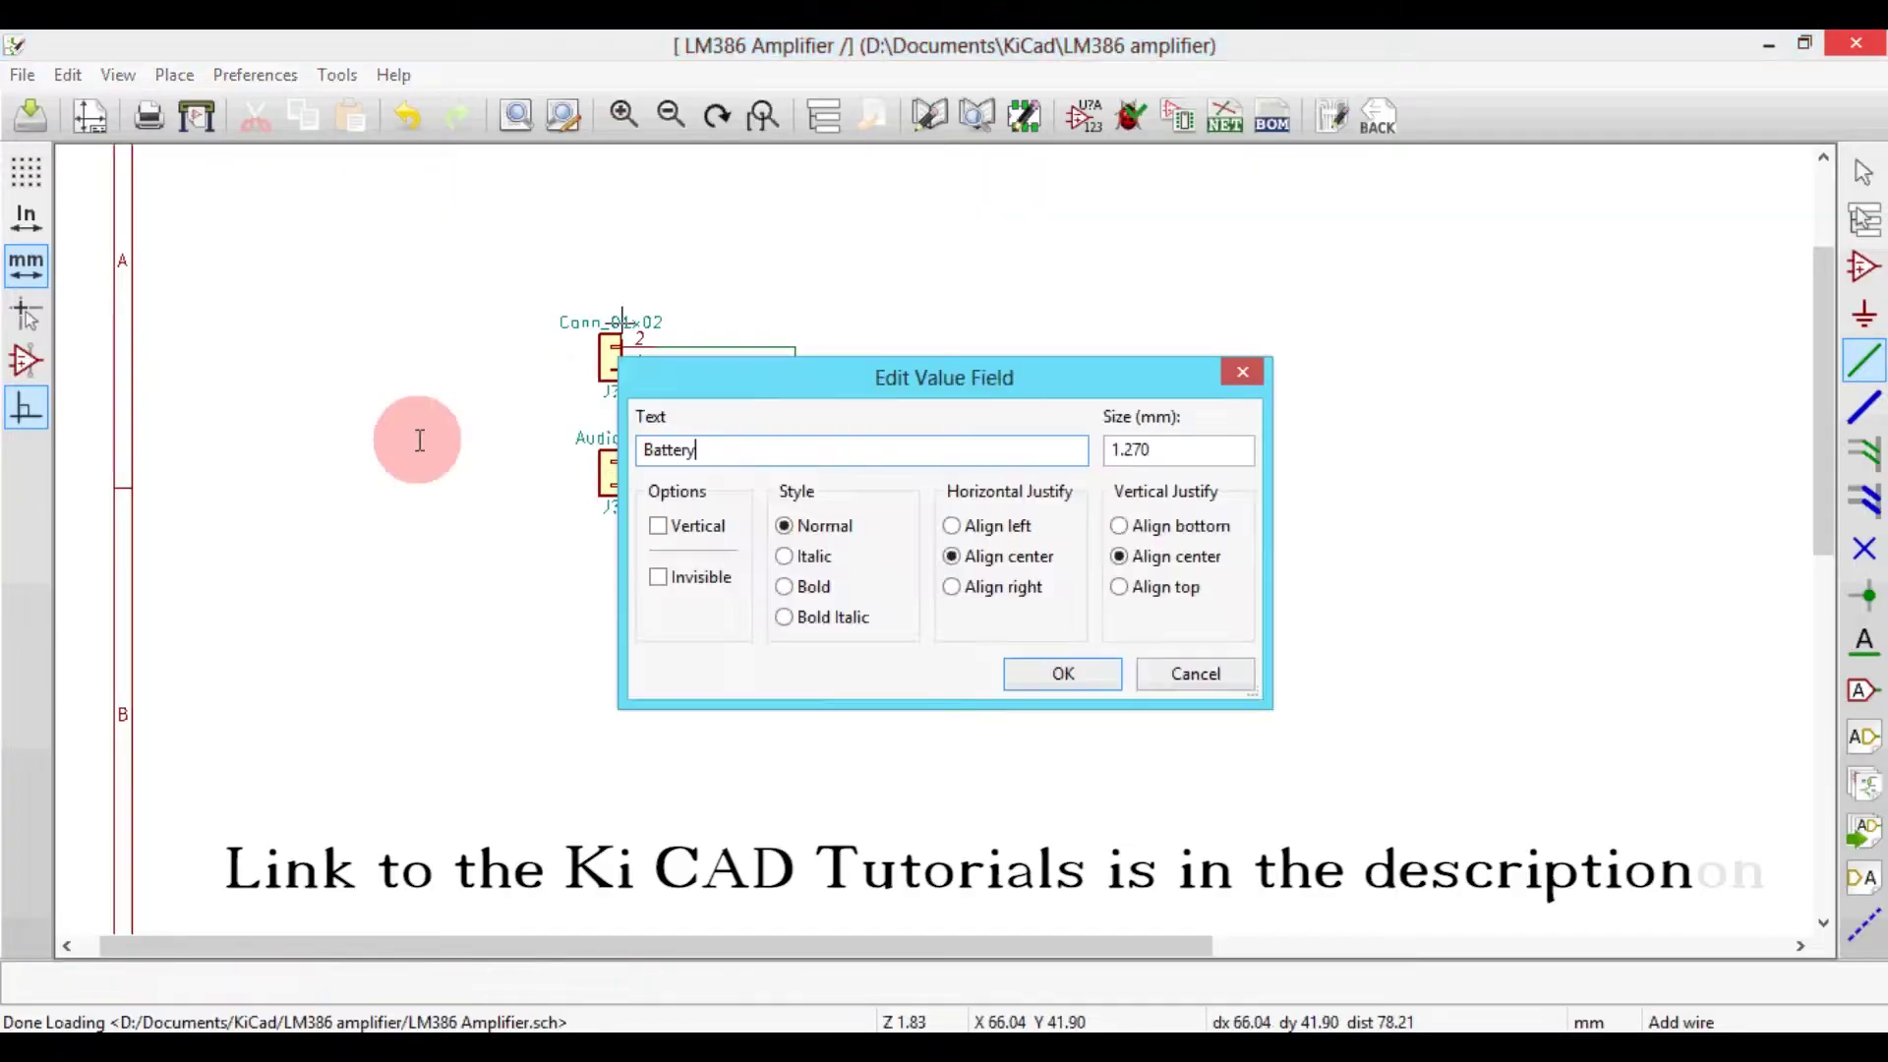
Confirm the 'Battery' connector value, select the resistor, save the schematic, and generate the netlist.
{"action": "key", "text": "Return"}
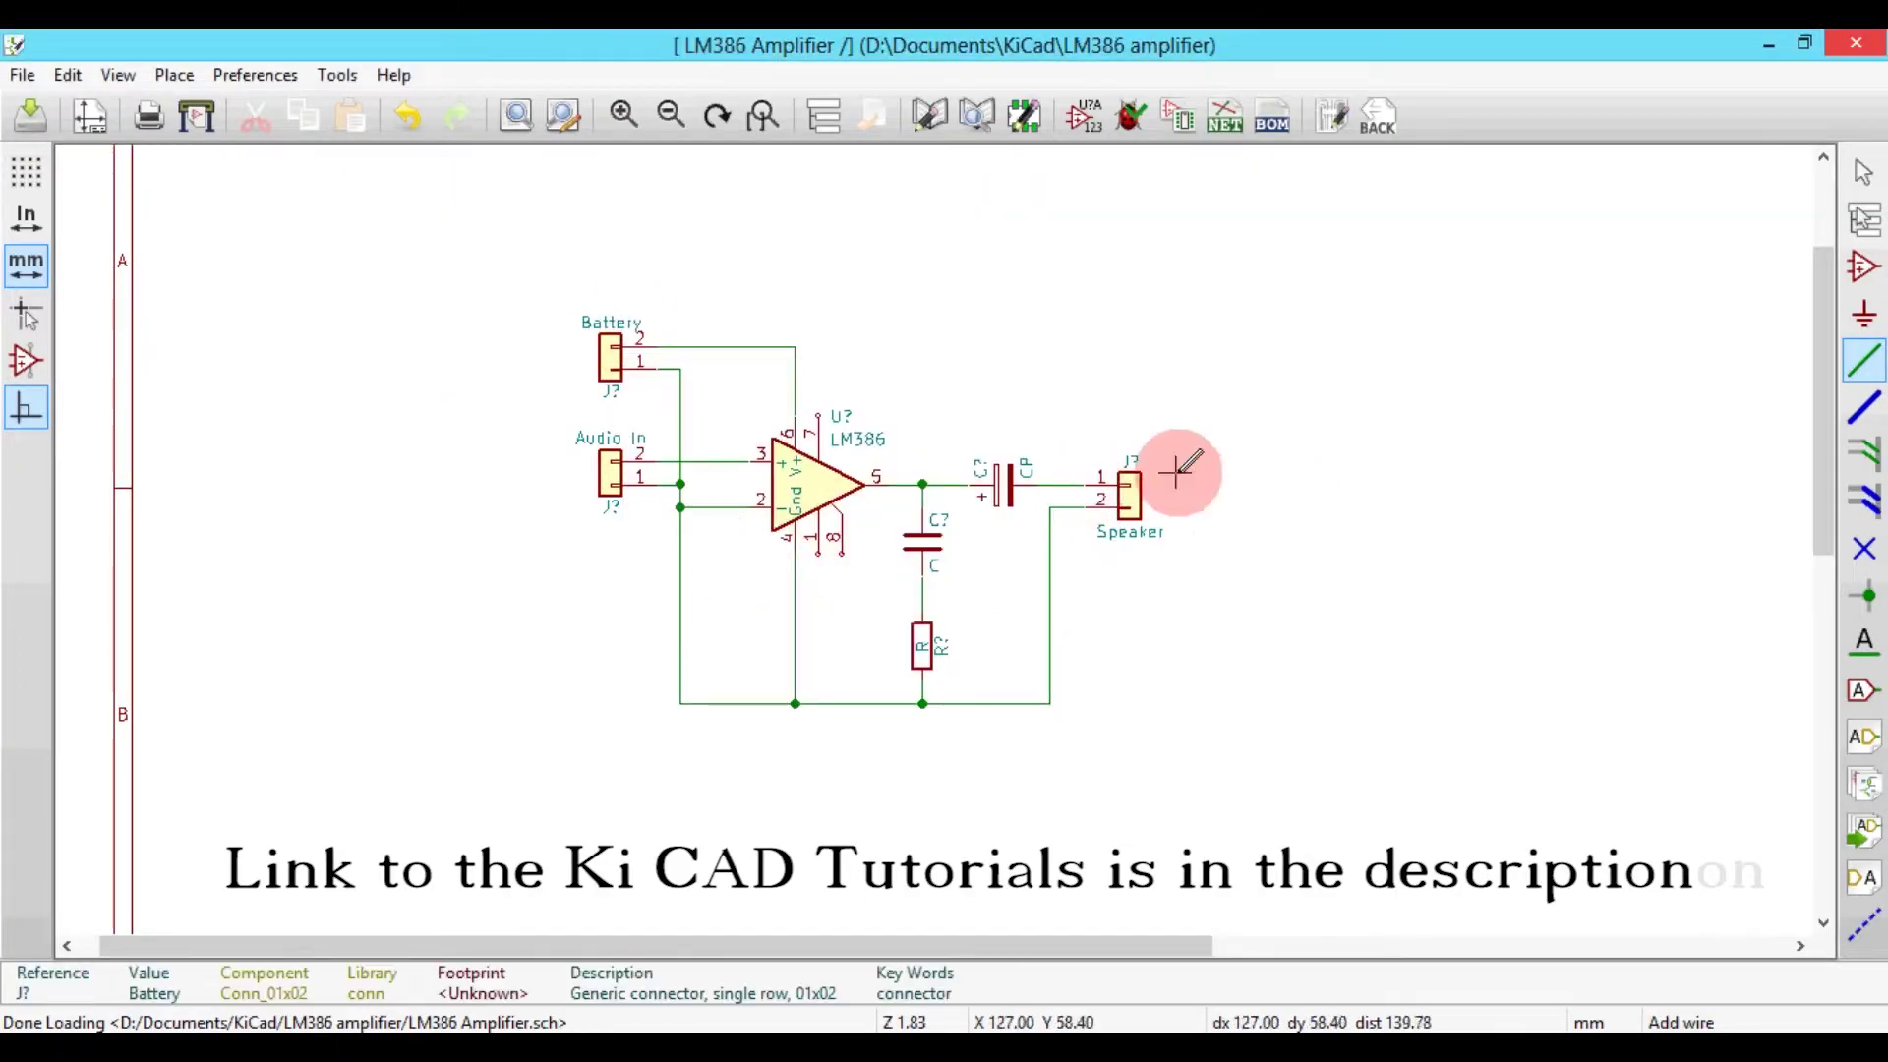
{"action": "left_click", "coordinate": [929, 635]}
{"action": "left_click", "coordinate": [31, 118]}
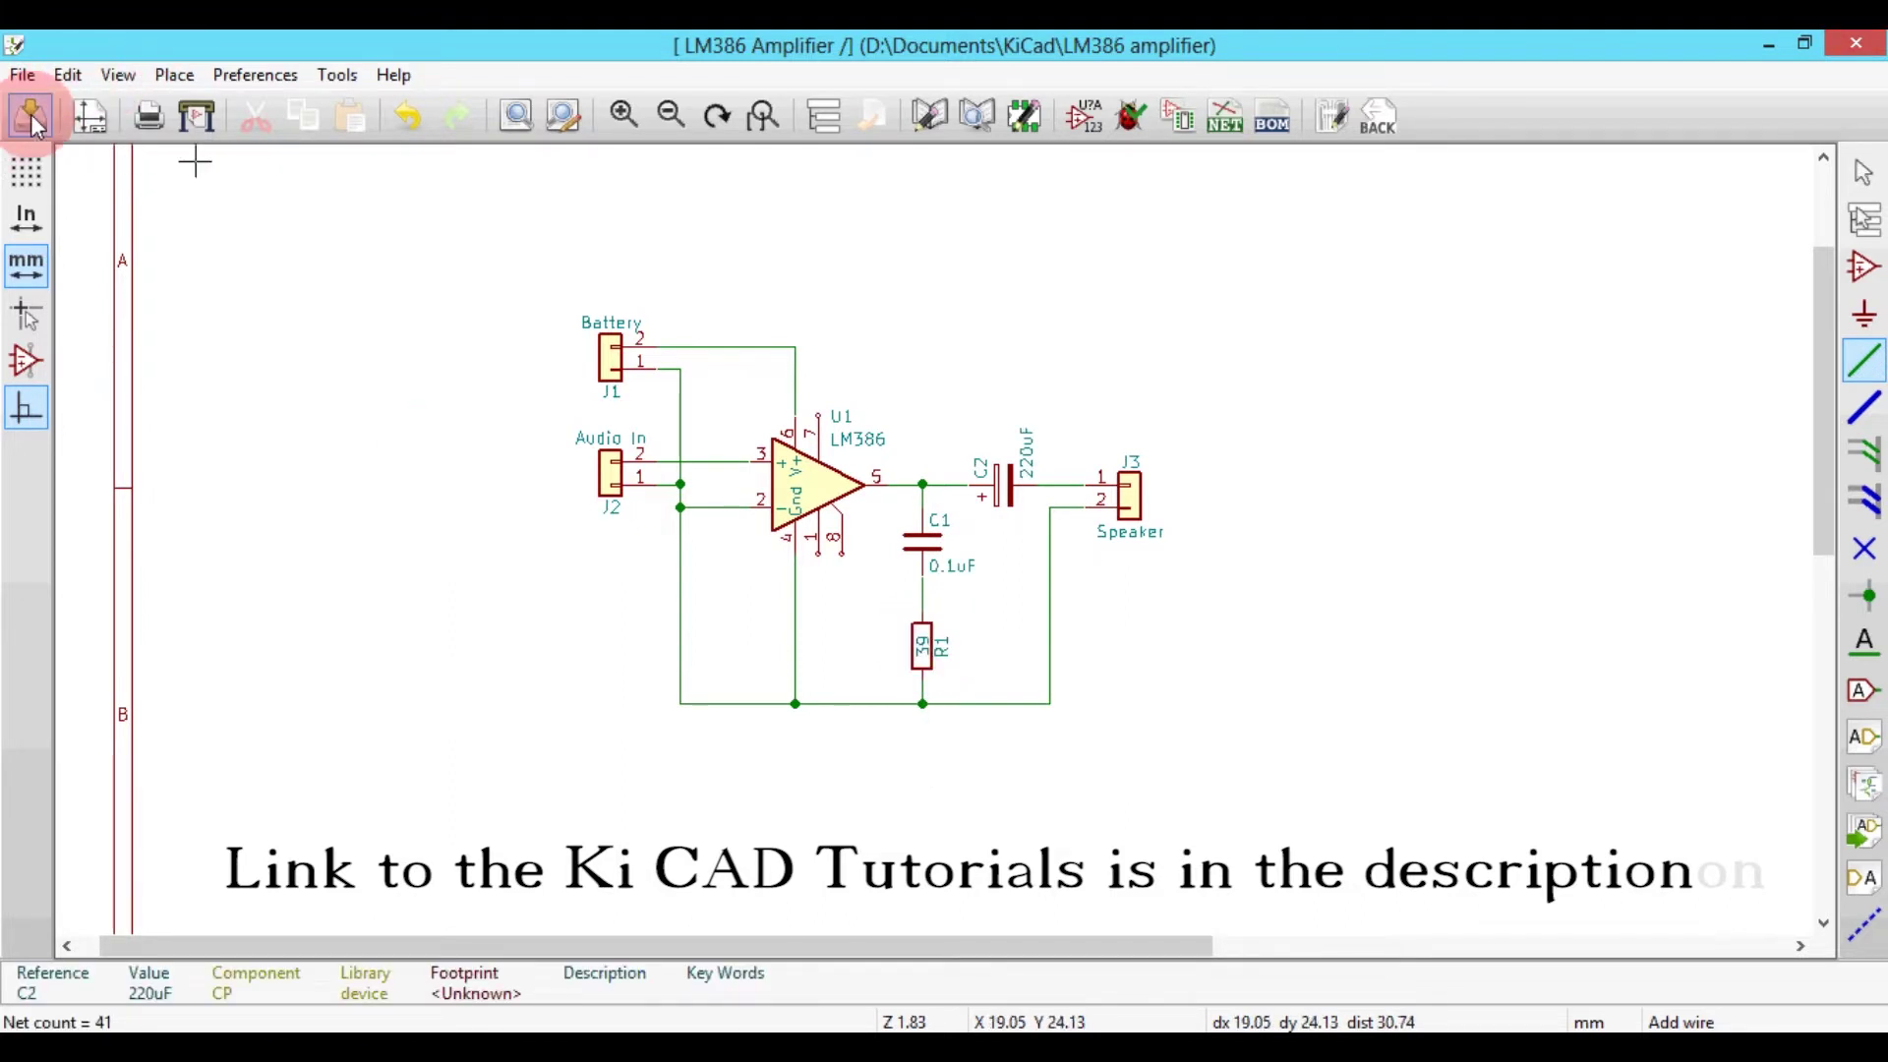
{"action": "left_click", "coordinate": [1244, 192]}
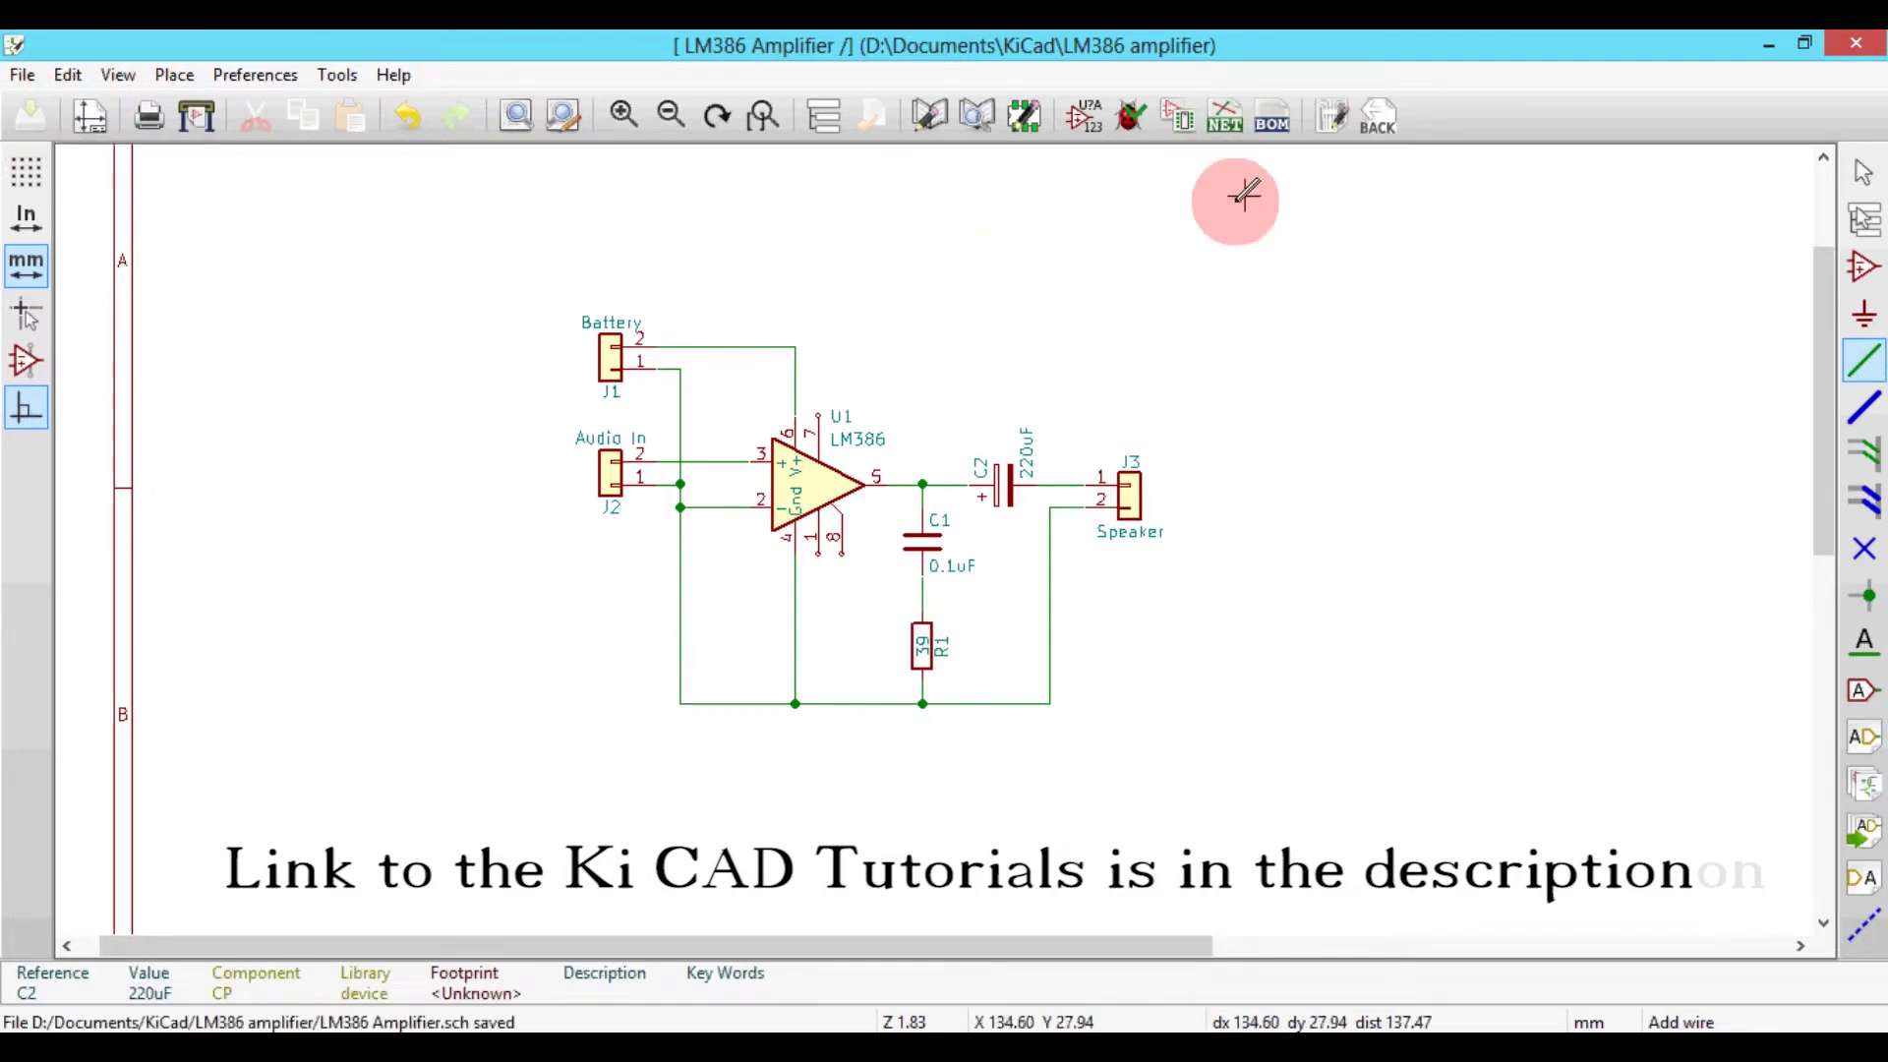
{"action": "left_click", "coordinate": [1225, 119]}
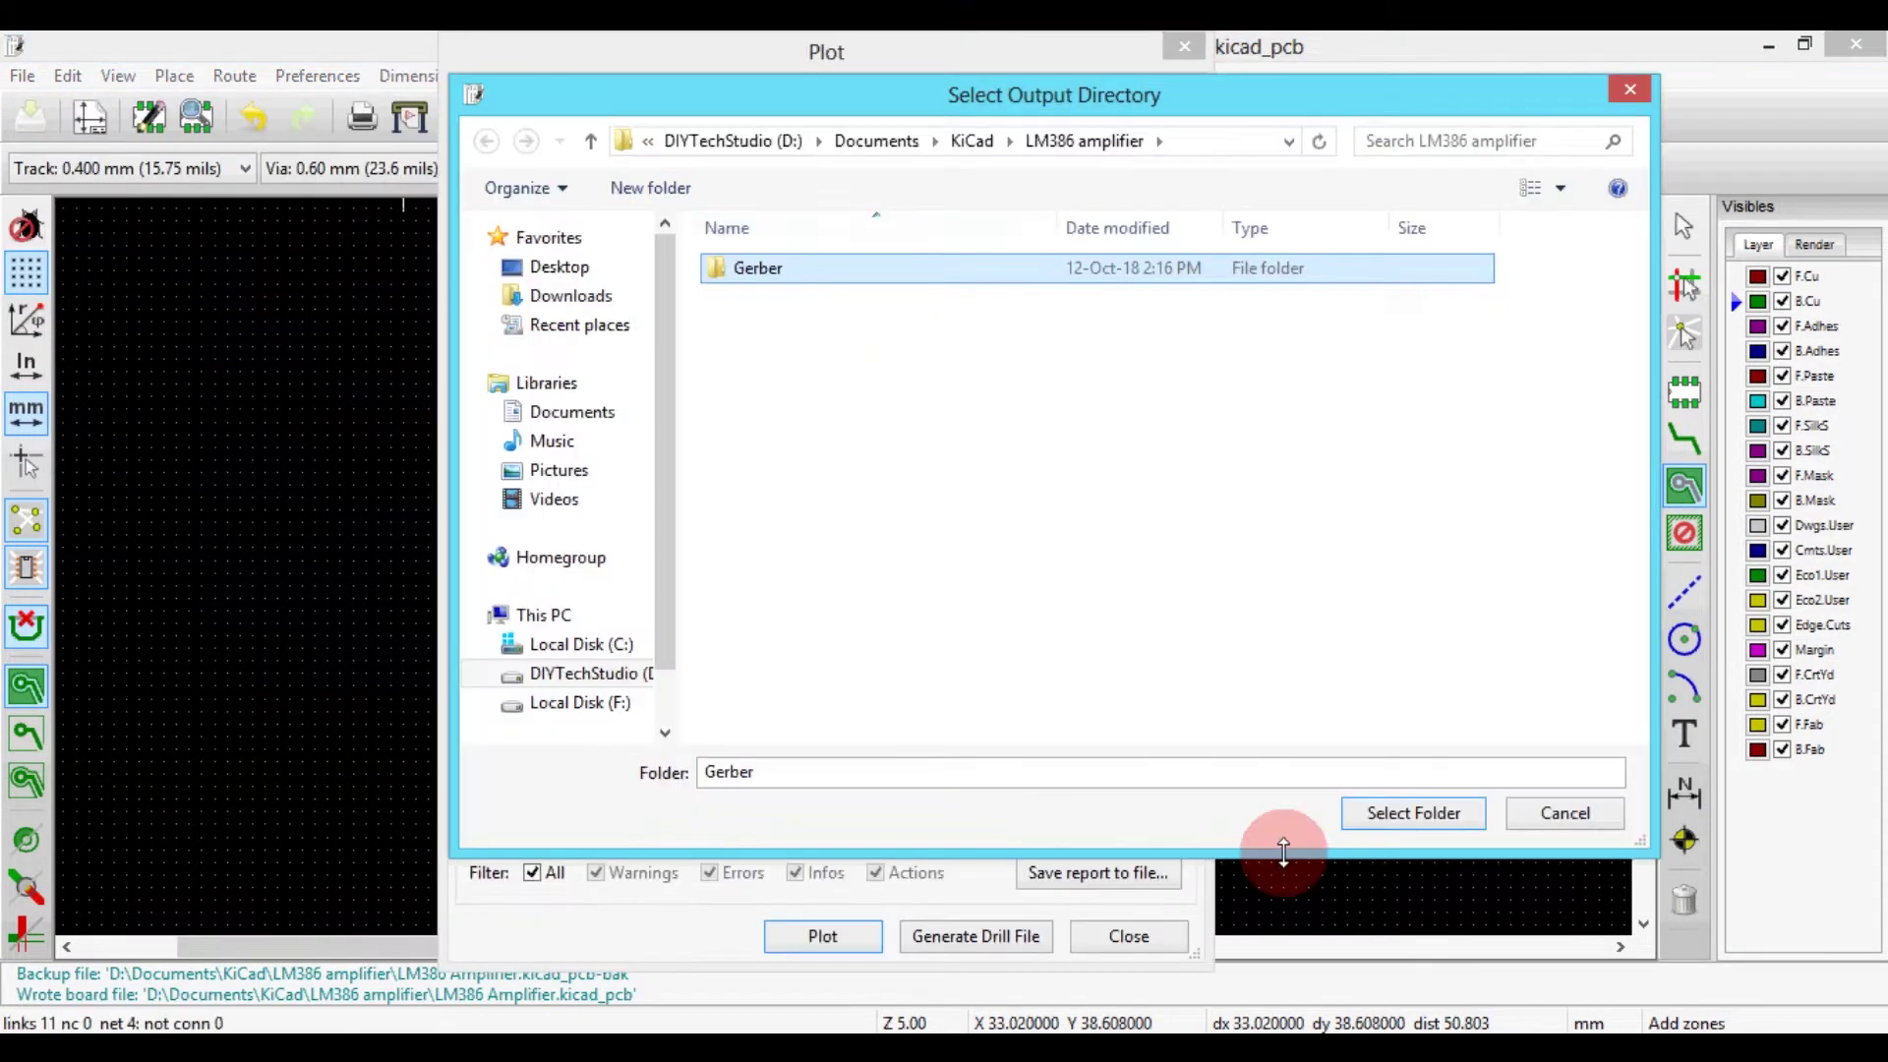
Set both the plot and drill output folders to the relative Gerber folder.
{"action": "key", "text": "Return"}
{"action": "left_click", "coordinate": [981, 656]}
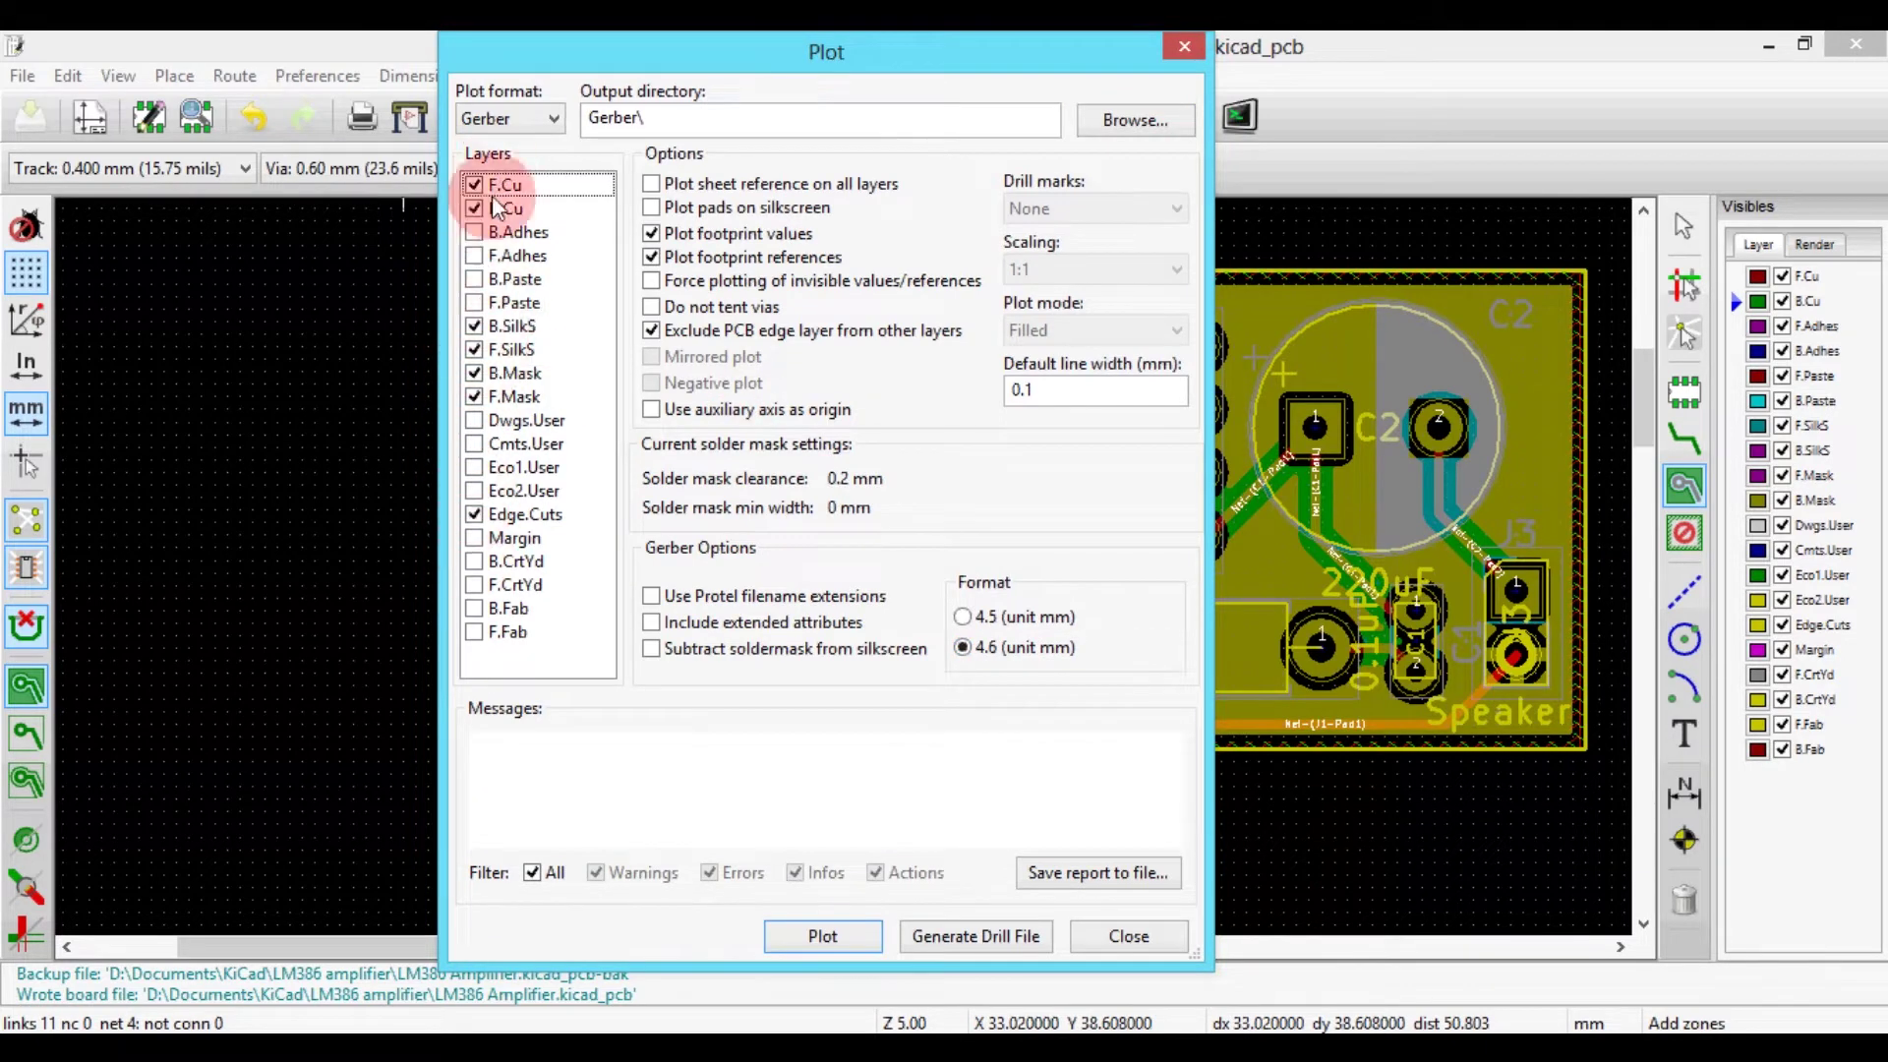
{"action": "left_click", "coordinate": [996, 934]}
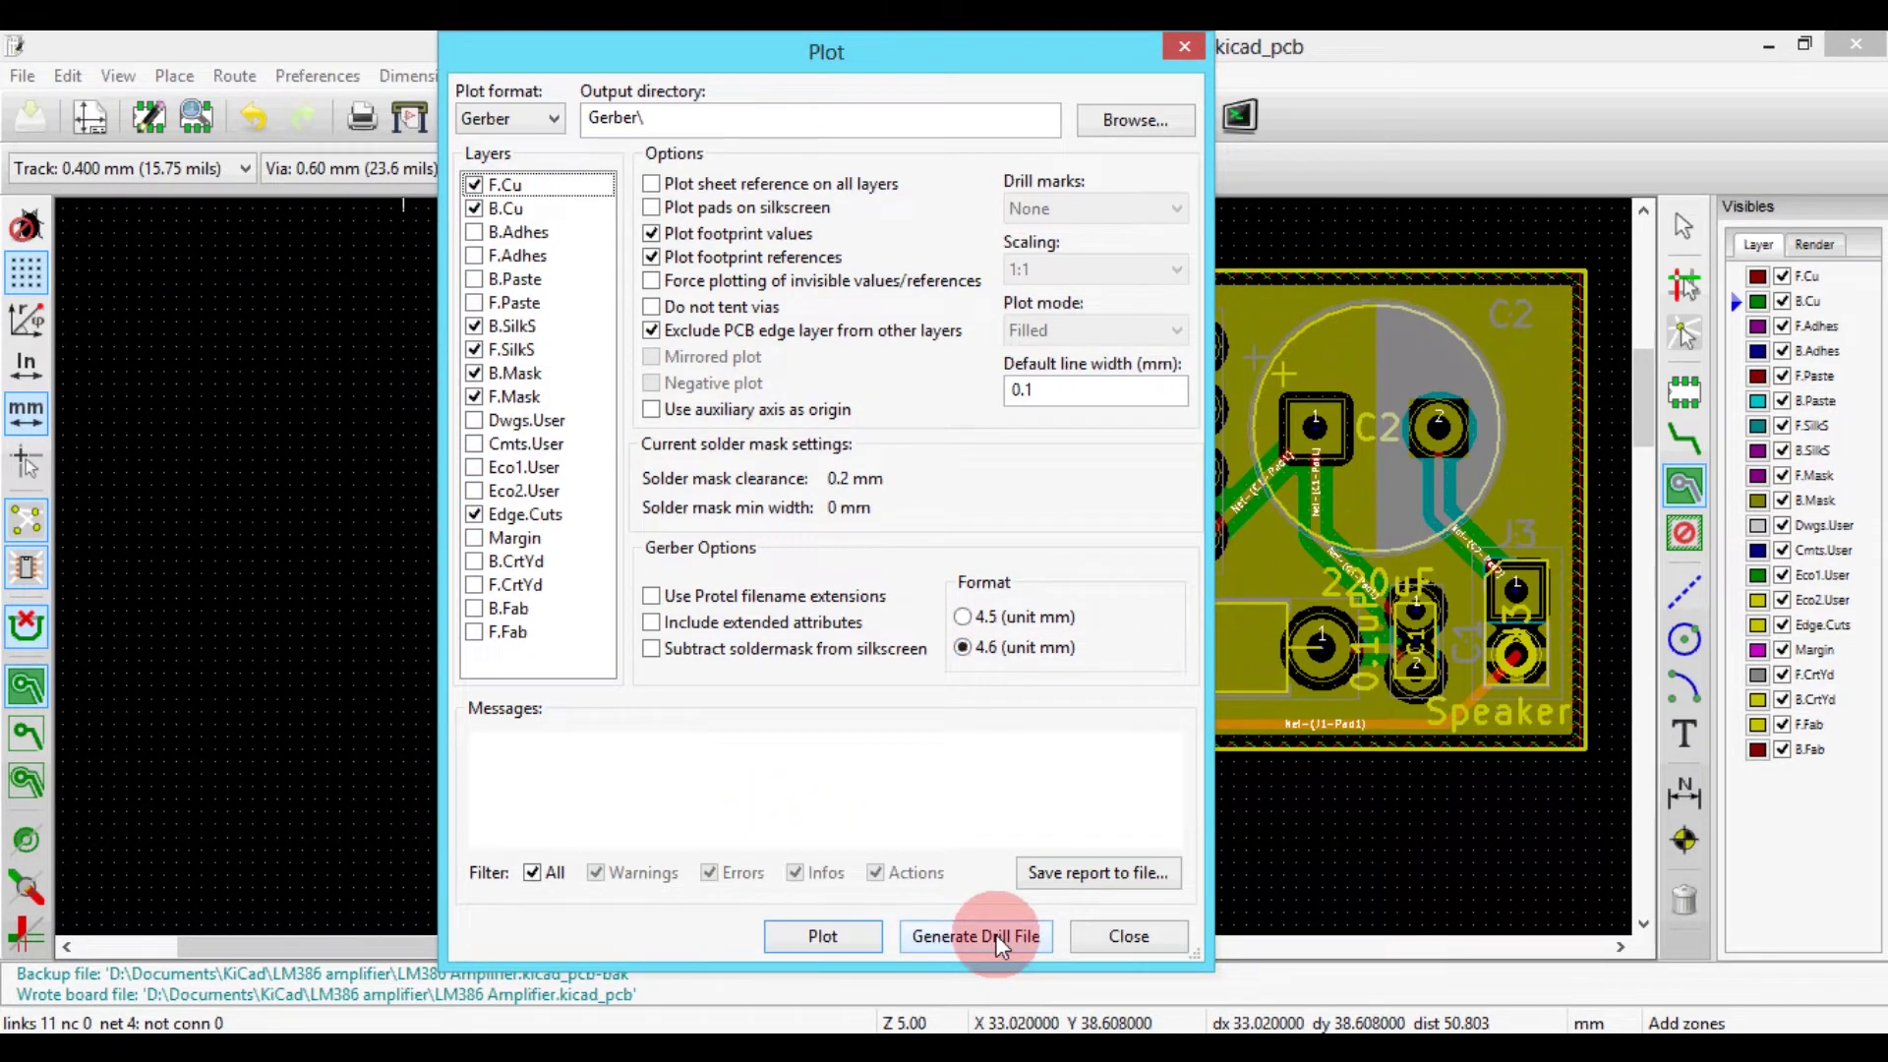
{"action": "left_click", "coordinate": [1456, 294]}
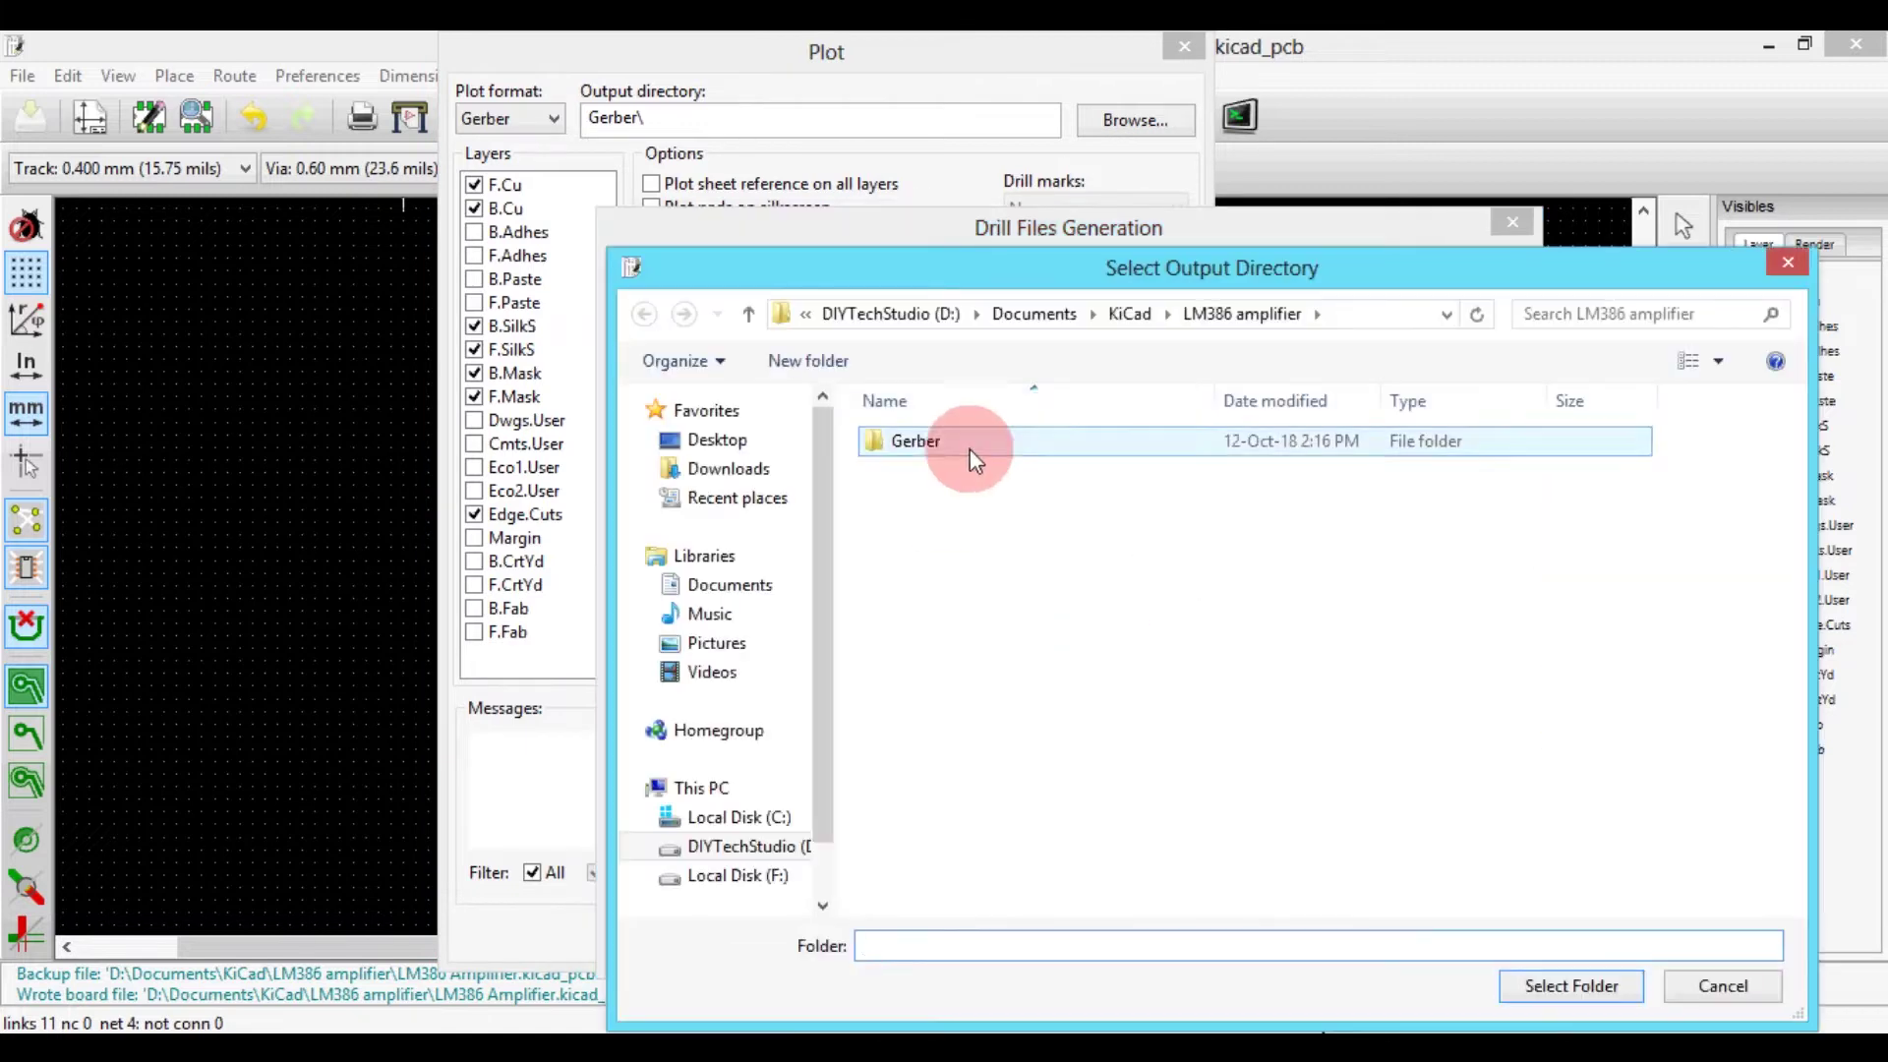
{"action": "left_click", "coordinate": [969, 449]}
{"action": "left_click", "coordinate": [1560, 982]}
{"action": "left_click", "coordinate": [947, 658]}
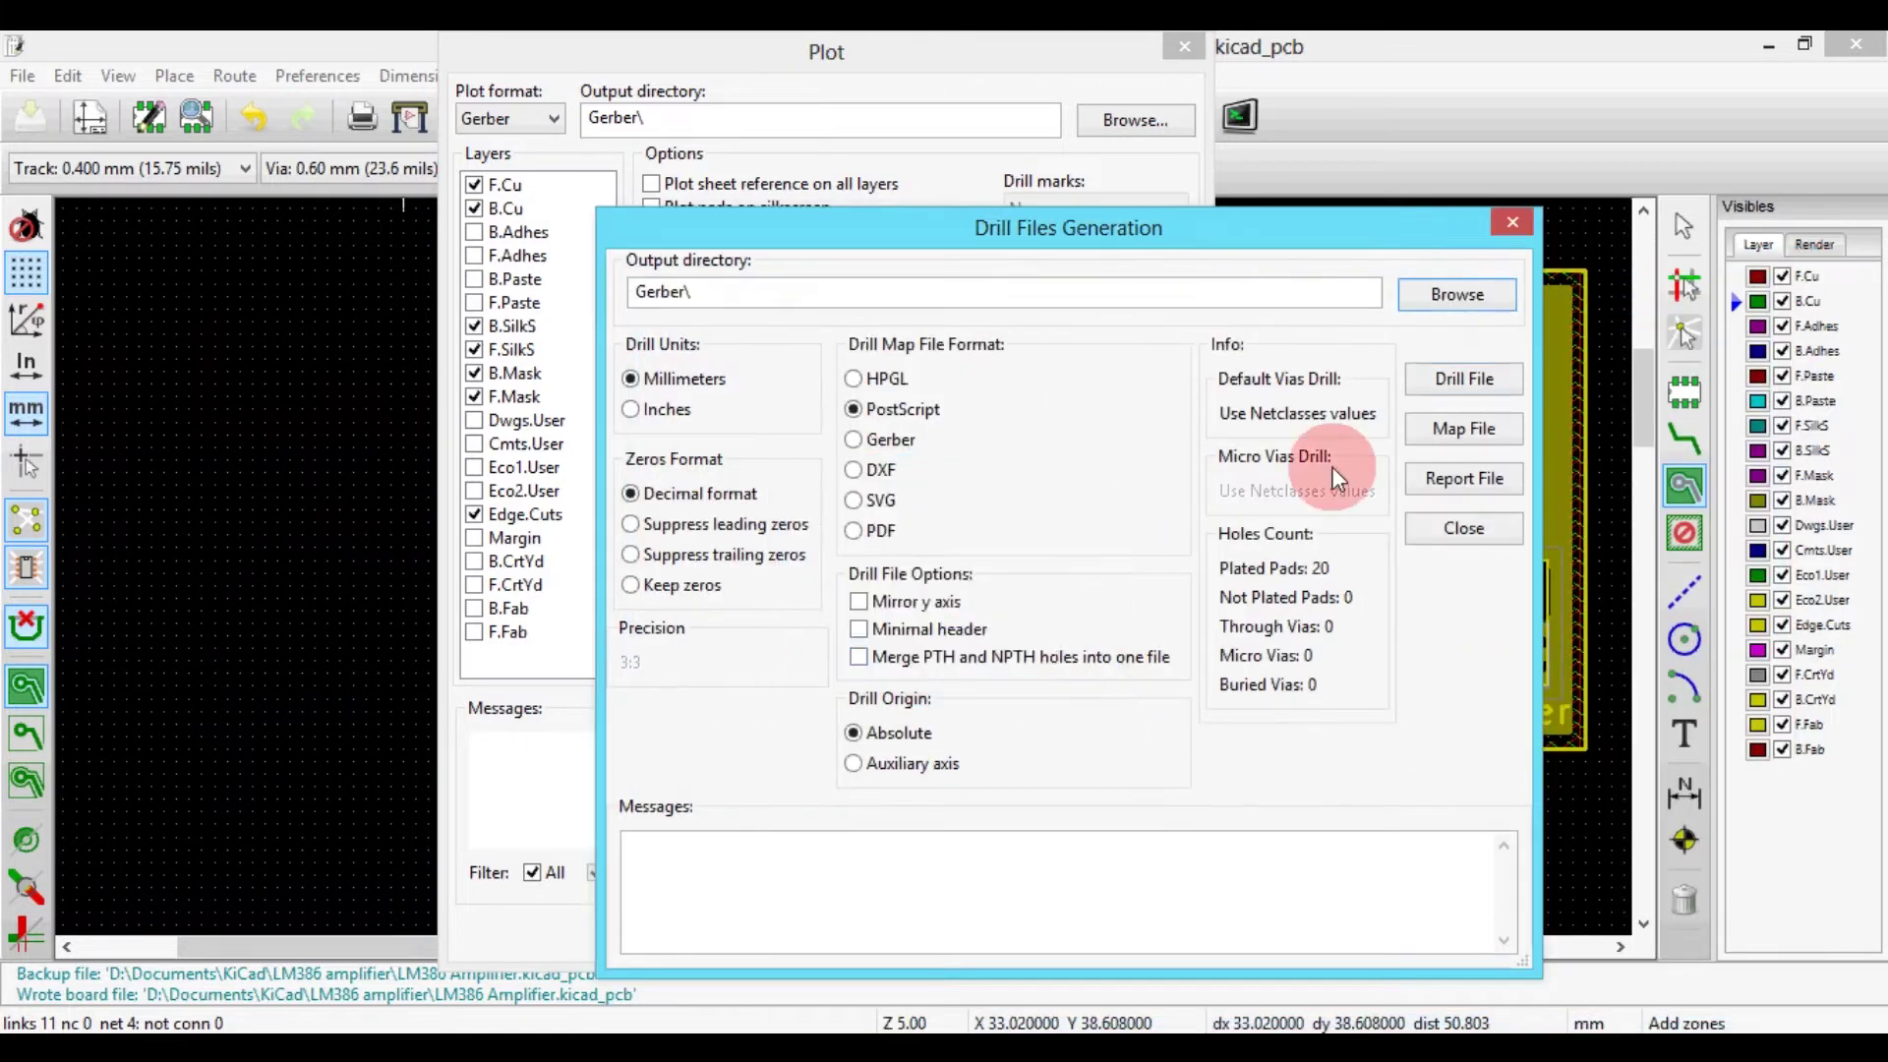
Create the drill file and plot the Gerber layer files.
{"action": "left_click", "coordinate": [1465, 381]}
{"action": "left_click", "coordinate": [1450, 534]}
{"action": "left_click", "coordinate": [841, 936]}
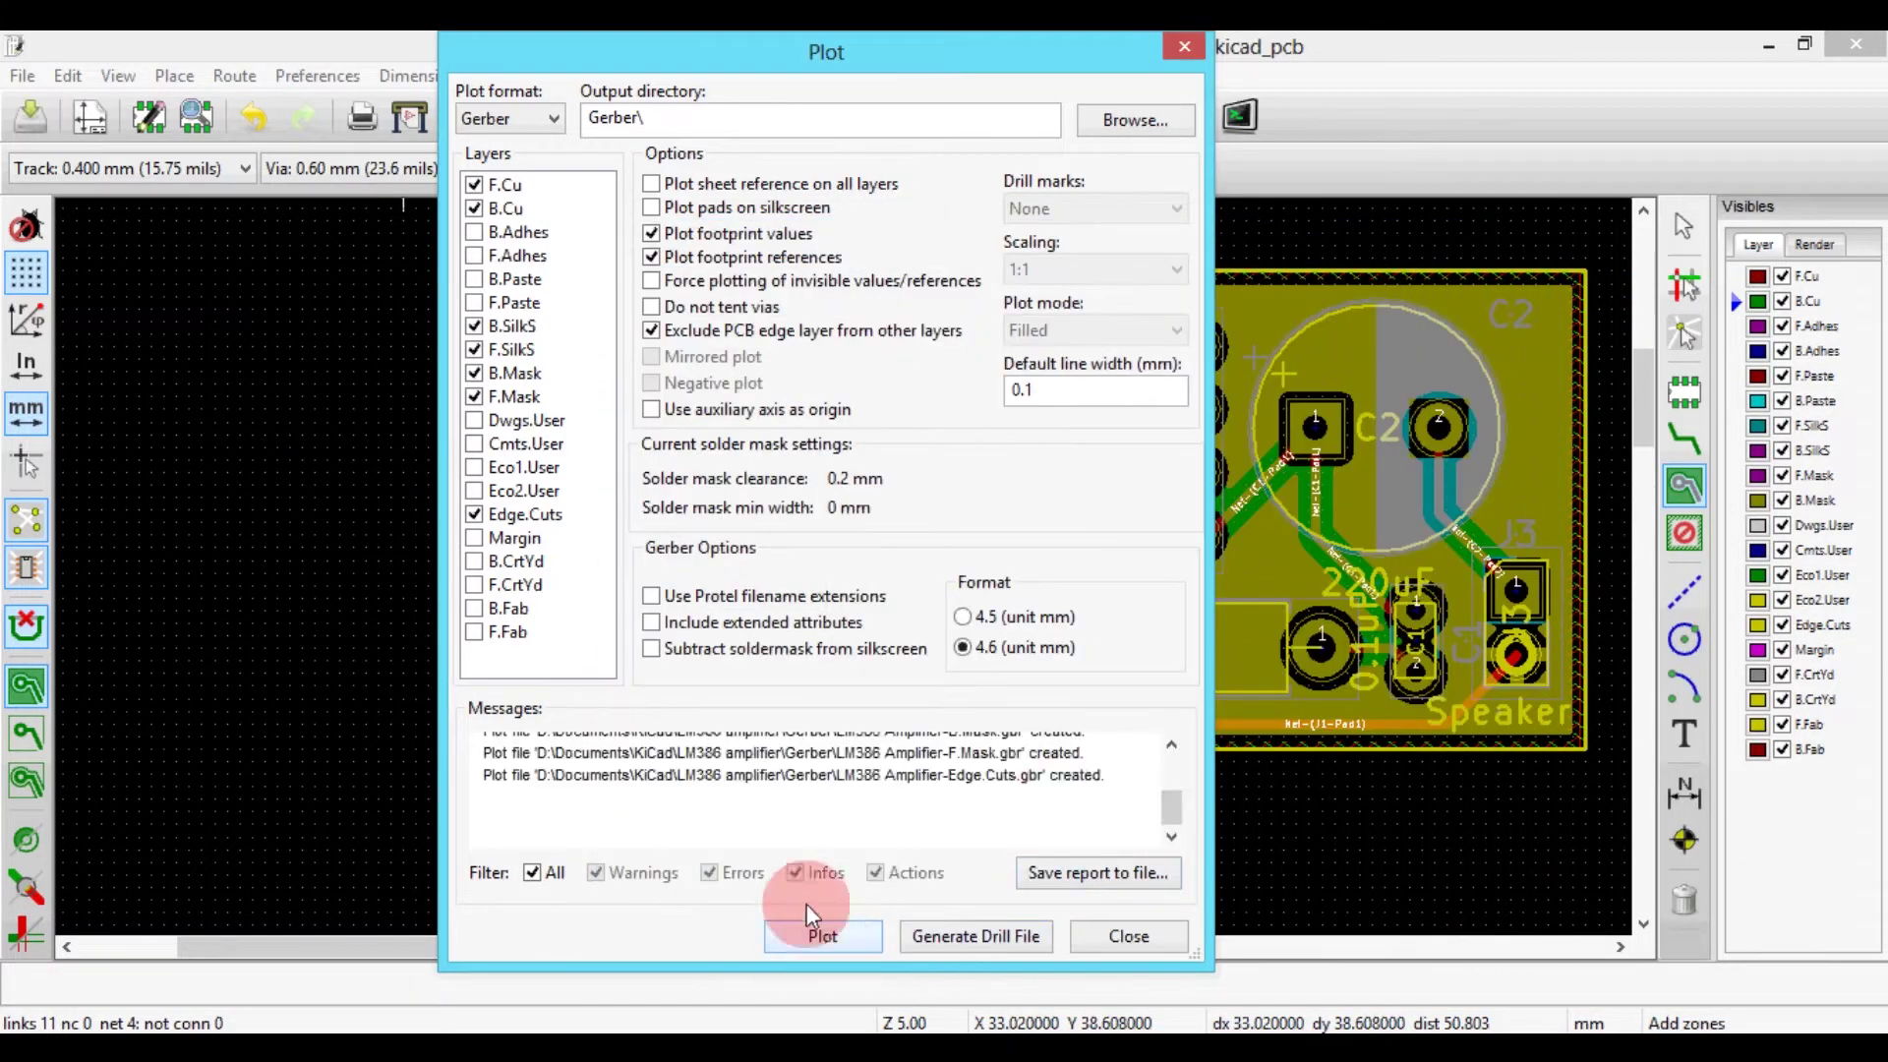
{"action": "left_click_drag", "start_coordinate": [1173, 811], "coordinate": [1132, 811]}
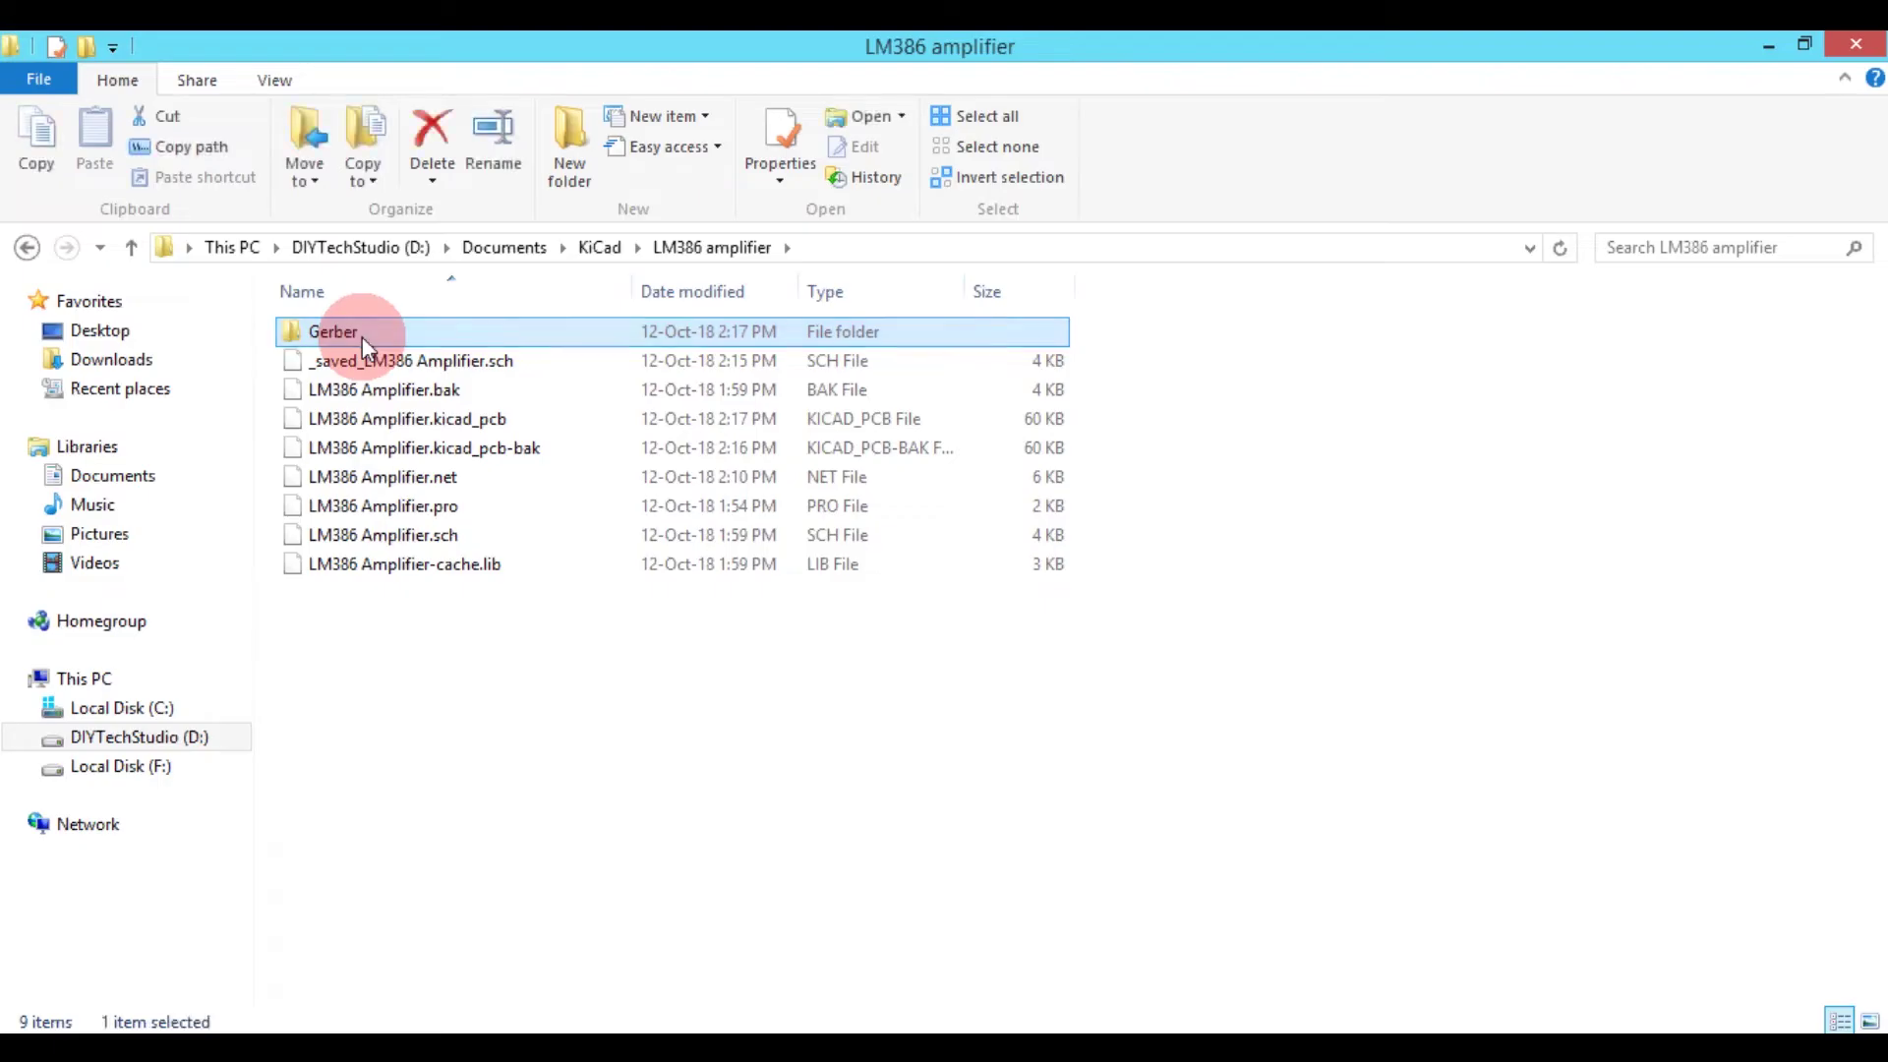
Check the eight files in the Gerber folder, then archive the folder as Gerber.rar.
{"action": "double_click", "coordinate": [362, 336]}
{"action": "left_click_drag", "start_coordinate": [461, 586], "coordinate": [397, 327]}
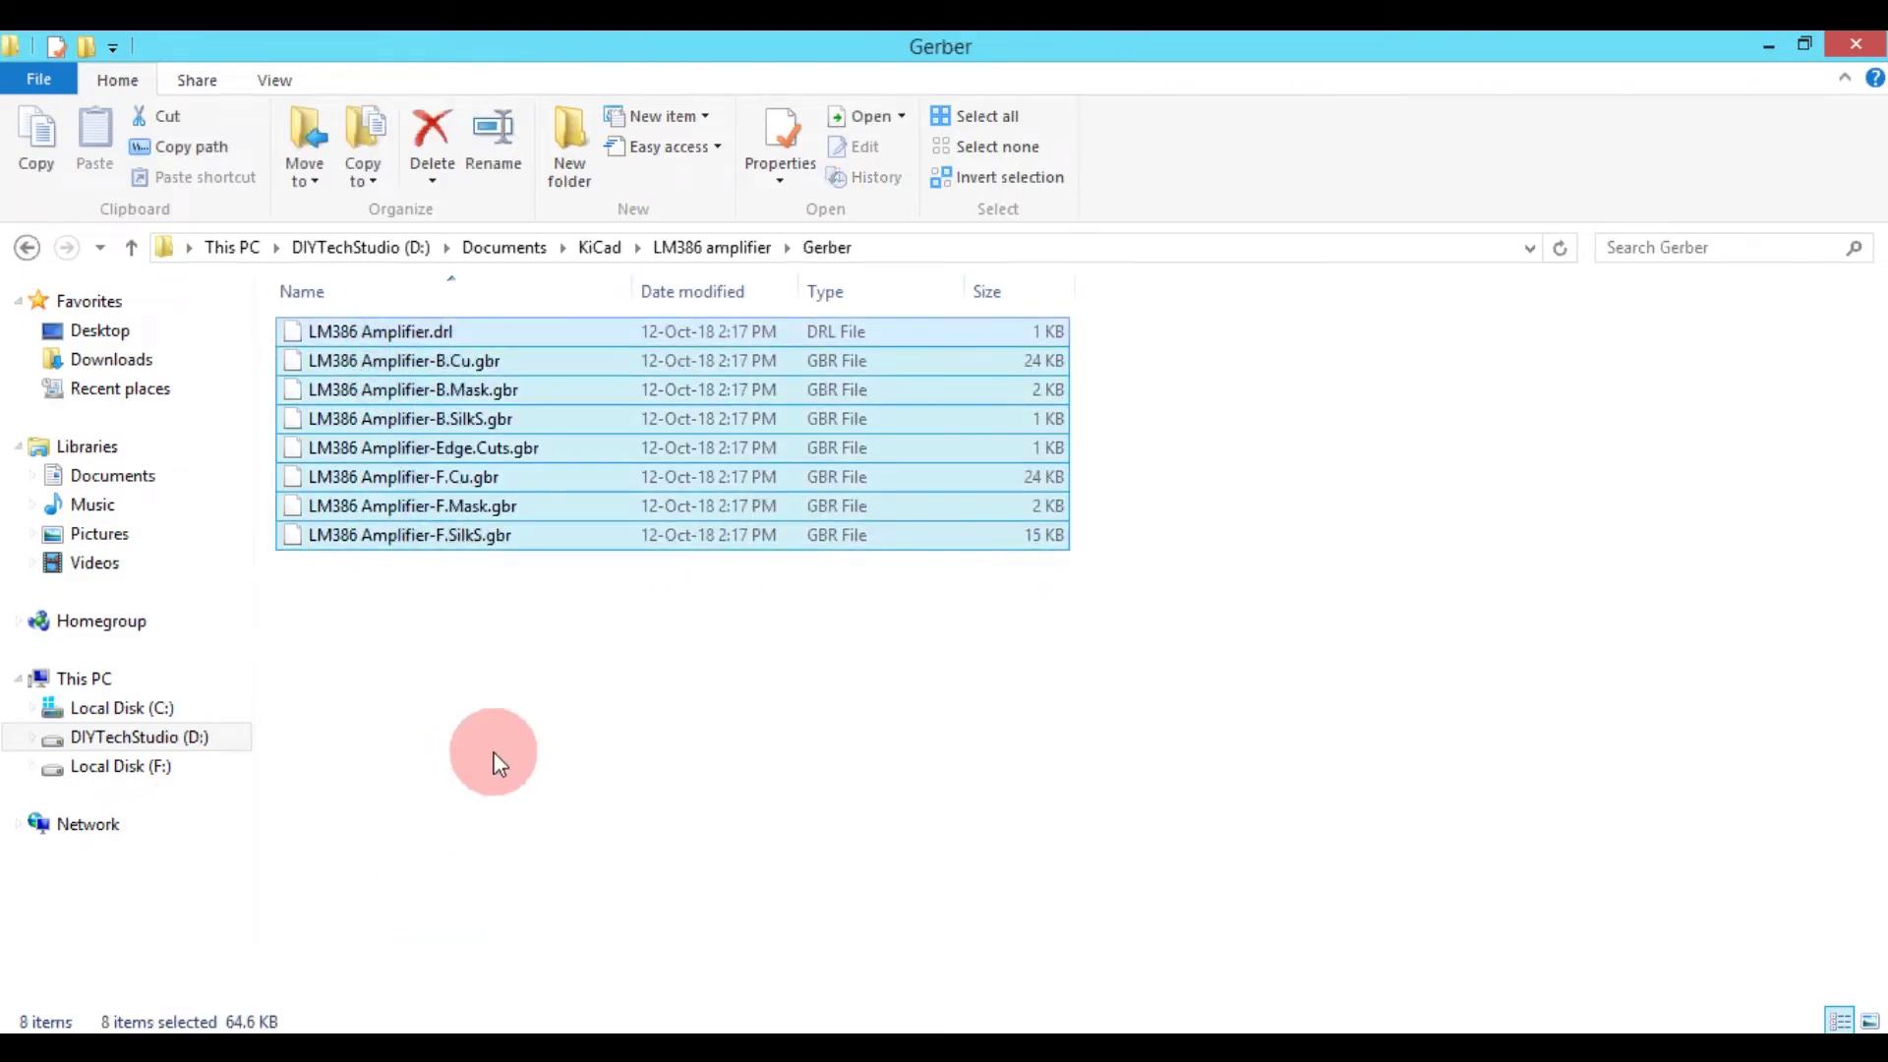
{"action": "left_click", "coordinate": [549, 684]}
{"action": "left_click", "coordinate": [27, 247]}
{"action": "left_click", "coordinate": [346, 334]}
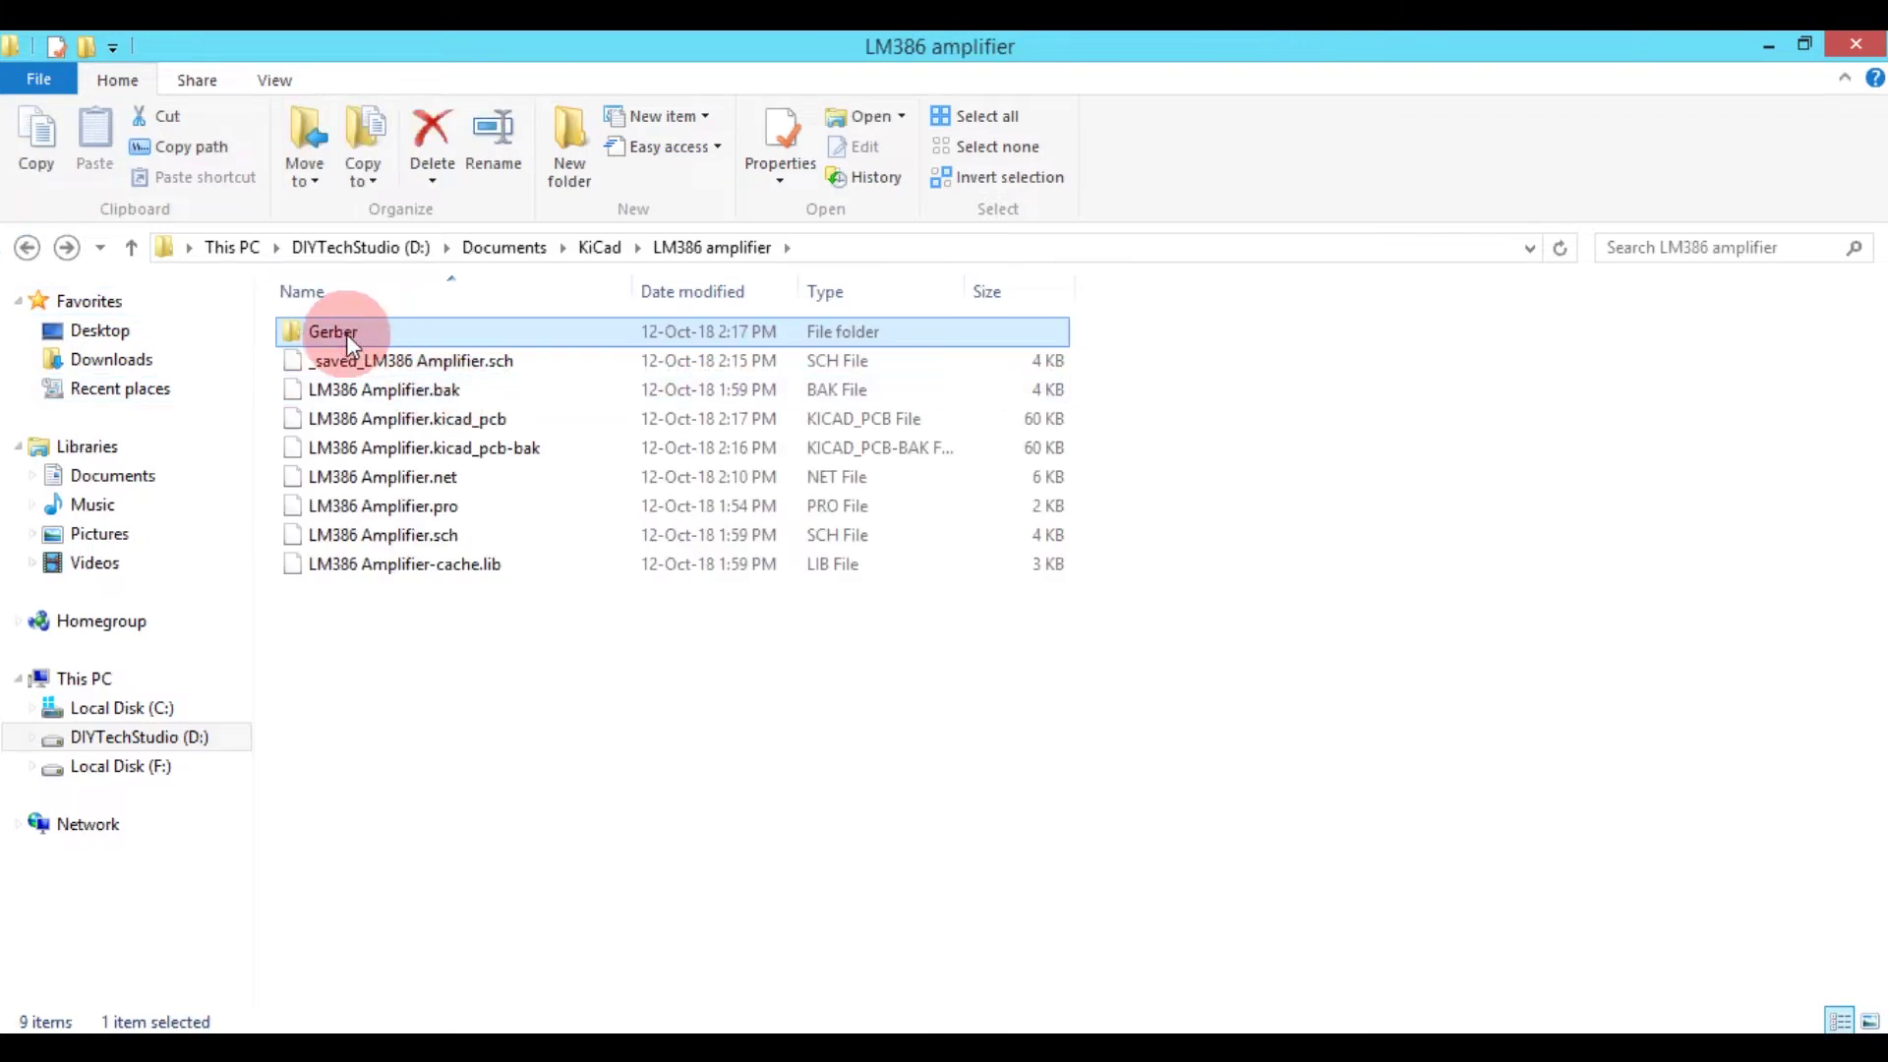
{"action": "right_click", "coordinate": [346, 335]}
{"action": "left_click", "coordinate": [455, 678]}
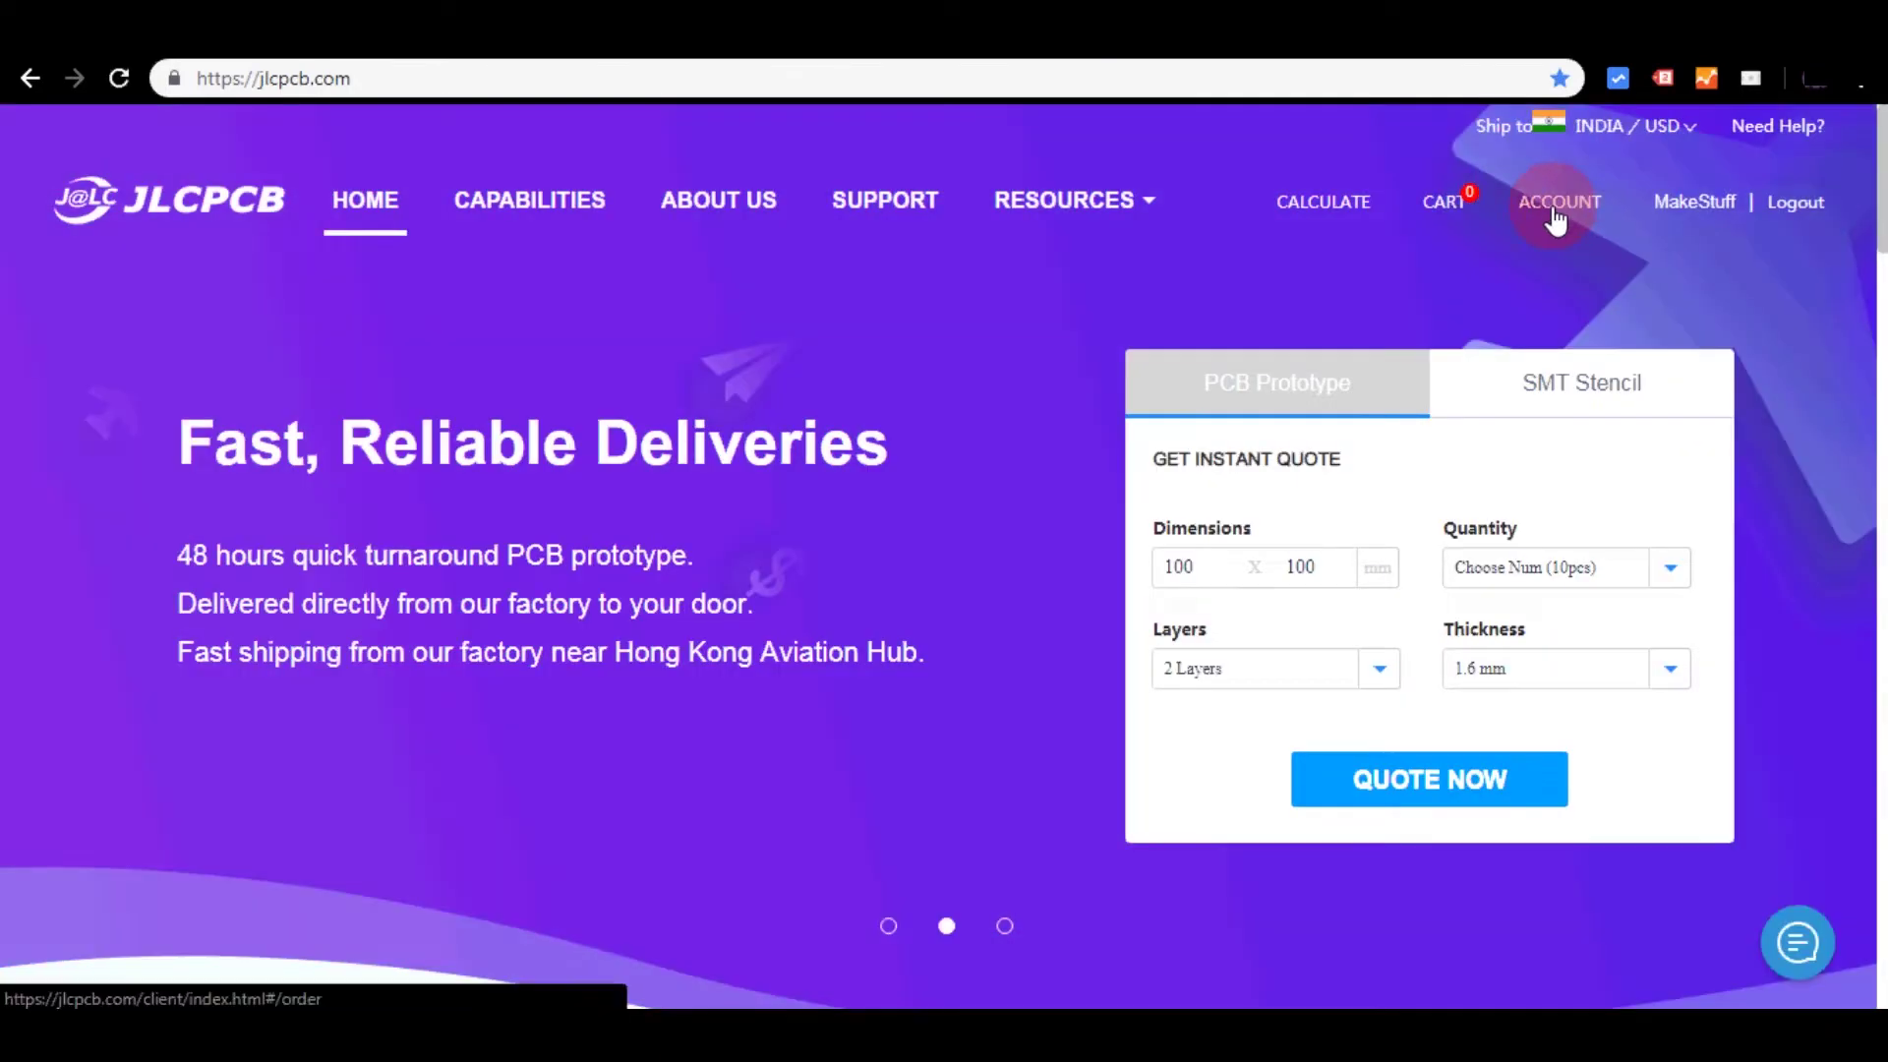
Start a JLCPCB instant order from the account page and upload the Gerber archive.
{"action": "left_click", "coordinate": [1567, 214]}
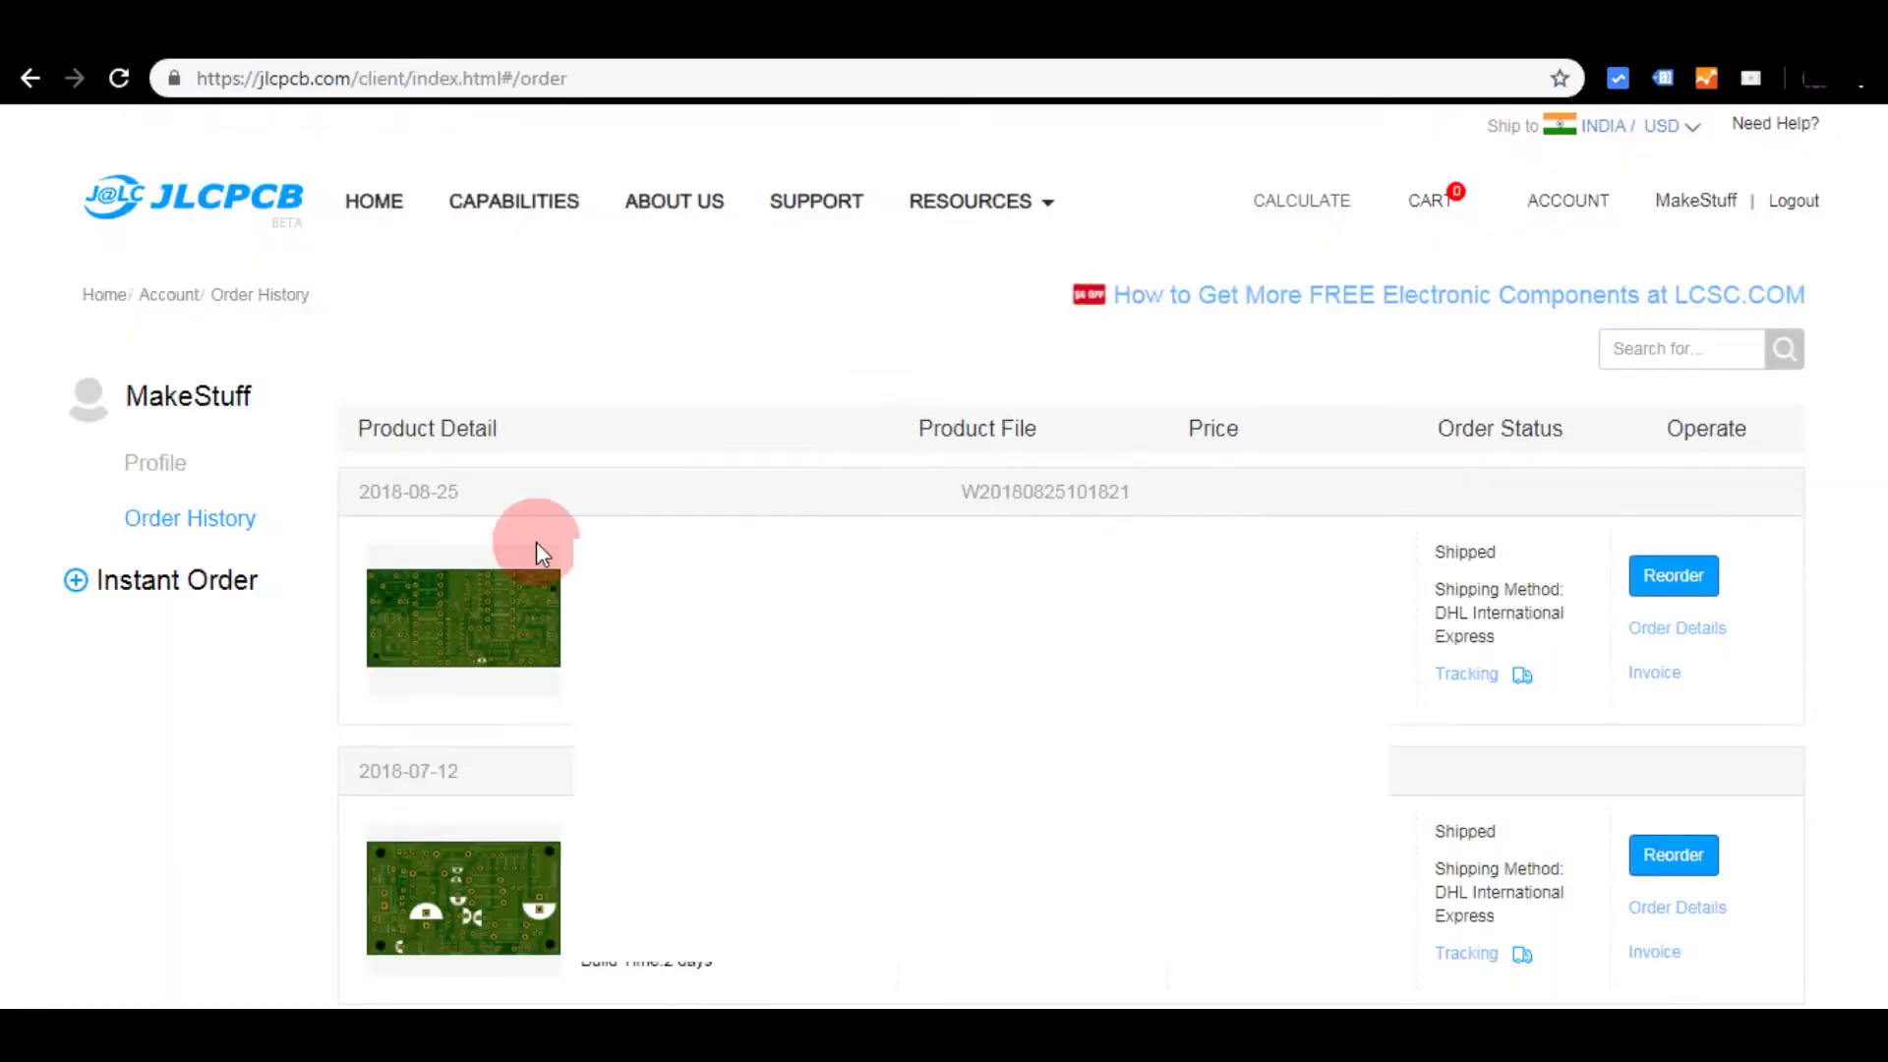
{"action": "left_click", "coordinate": [189, 598]}
{"action": "left_click", "coordinate": [706, 469]}
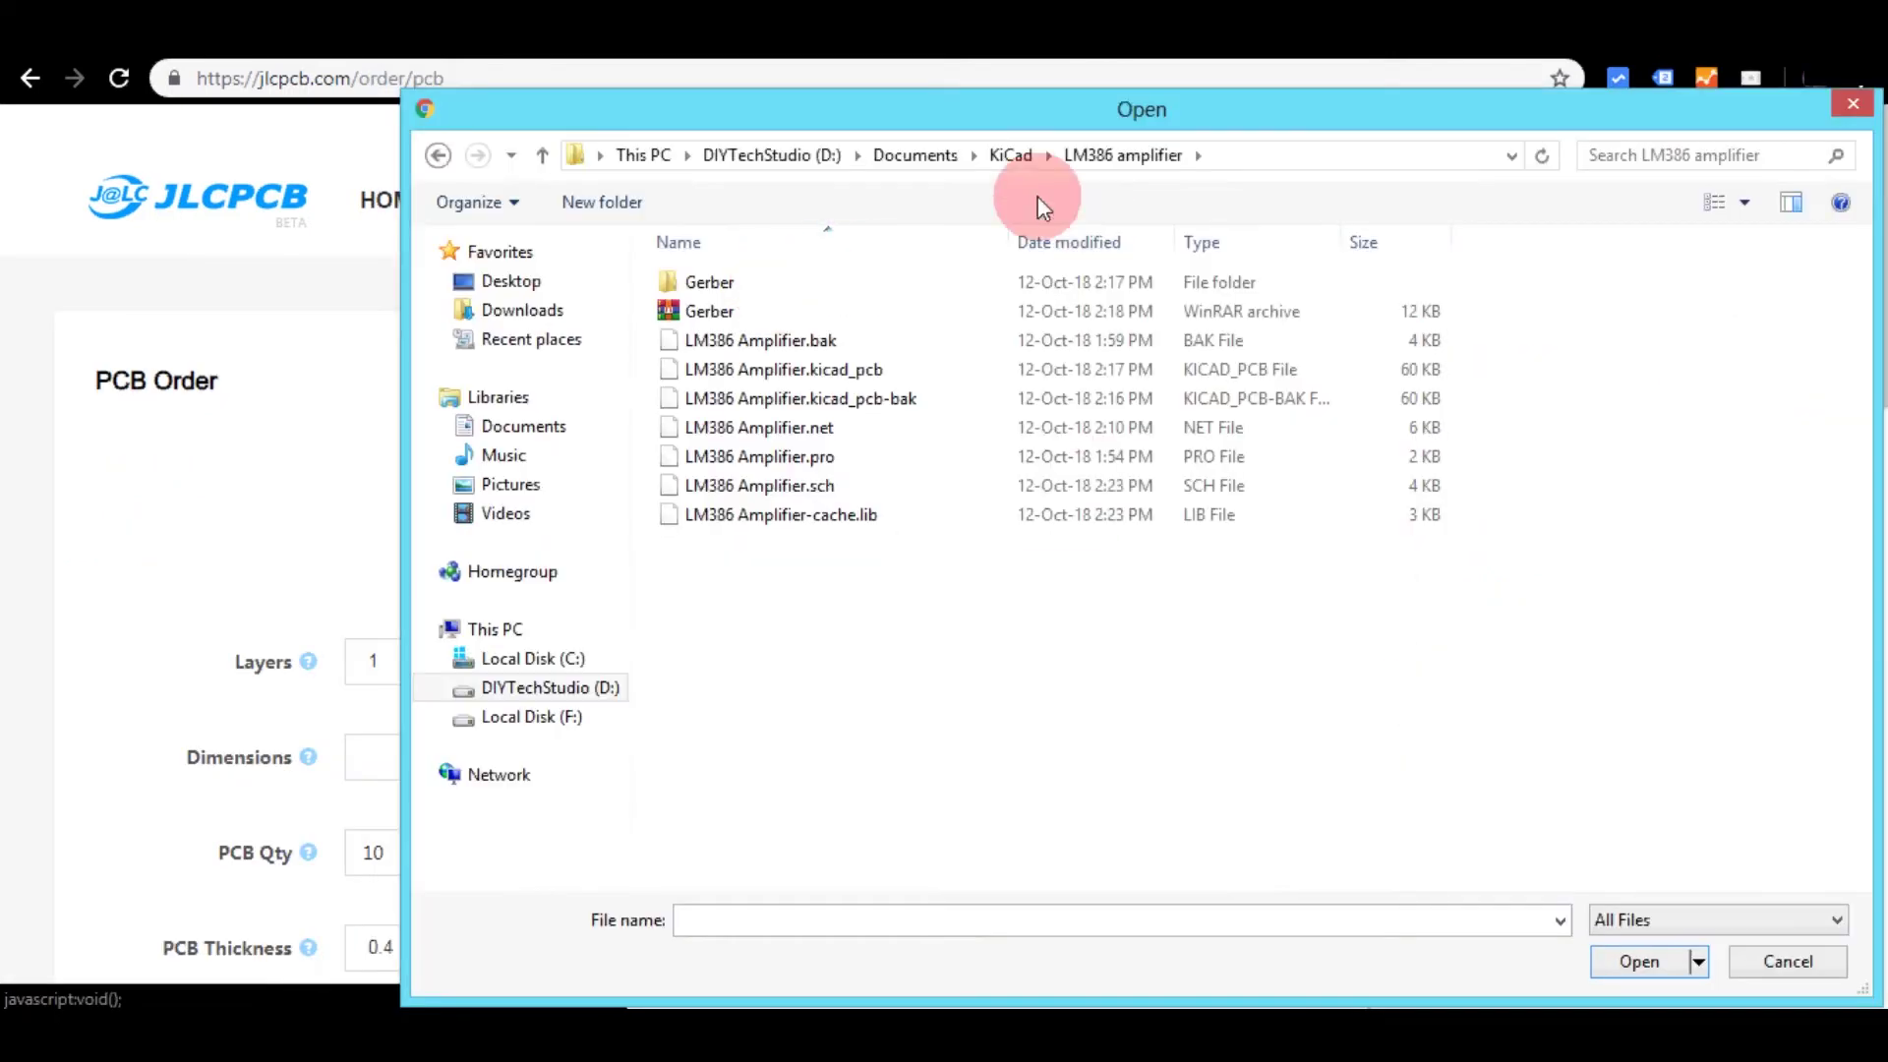
{"action": "left_click", "coordinate": [708, 311]}
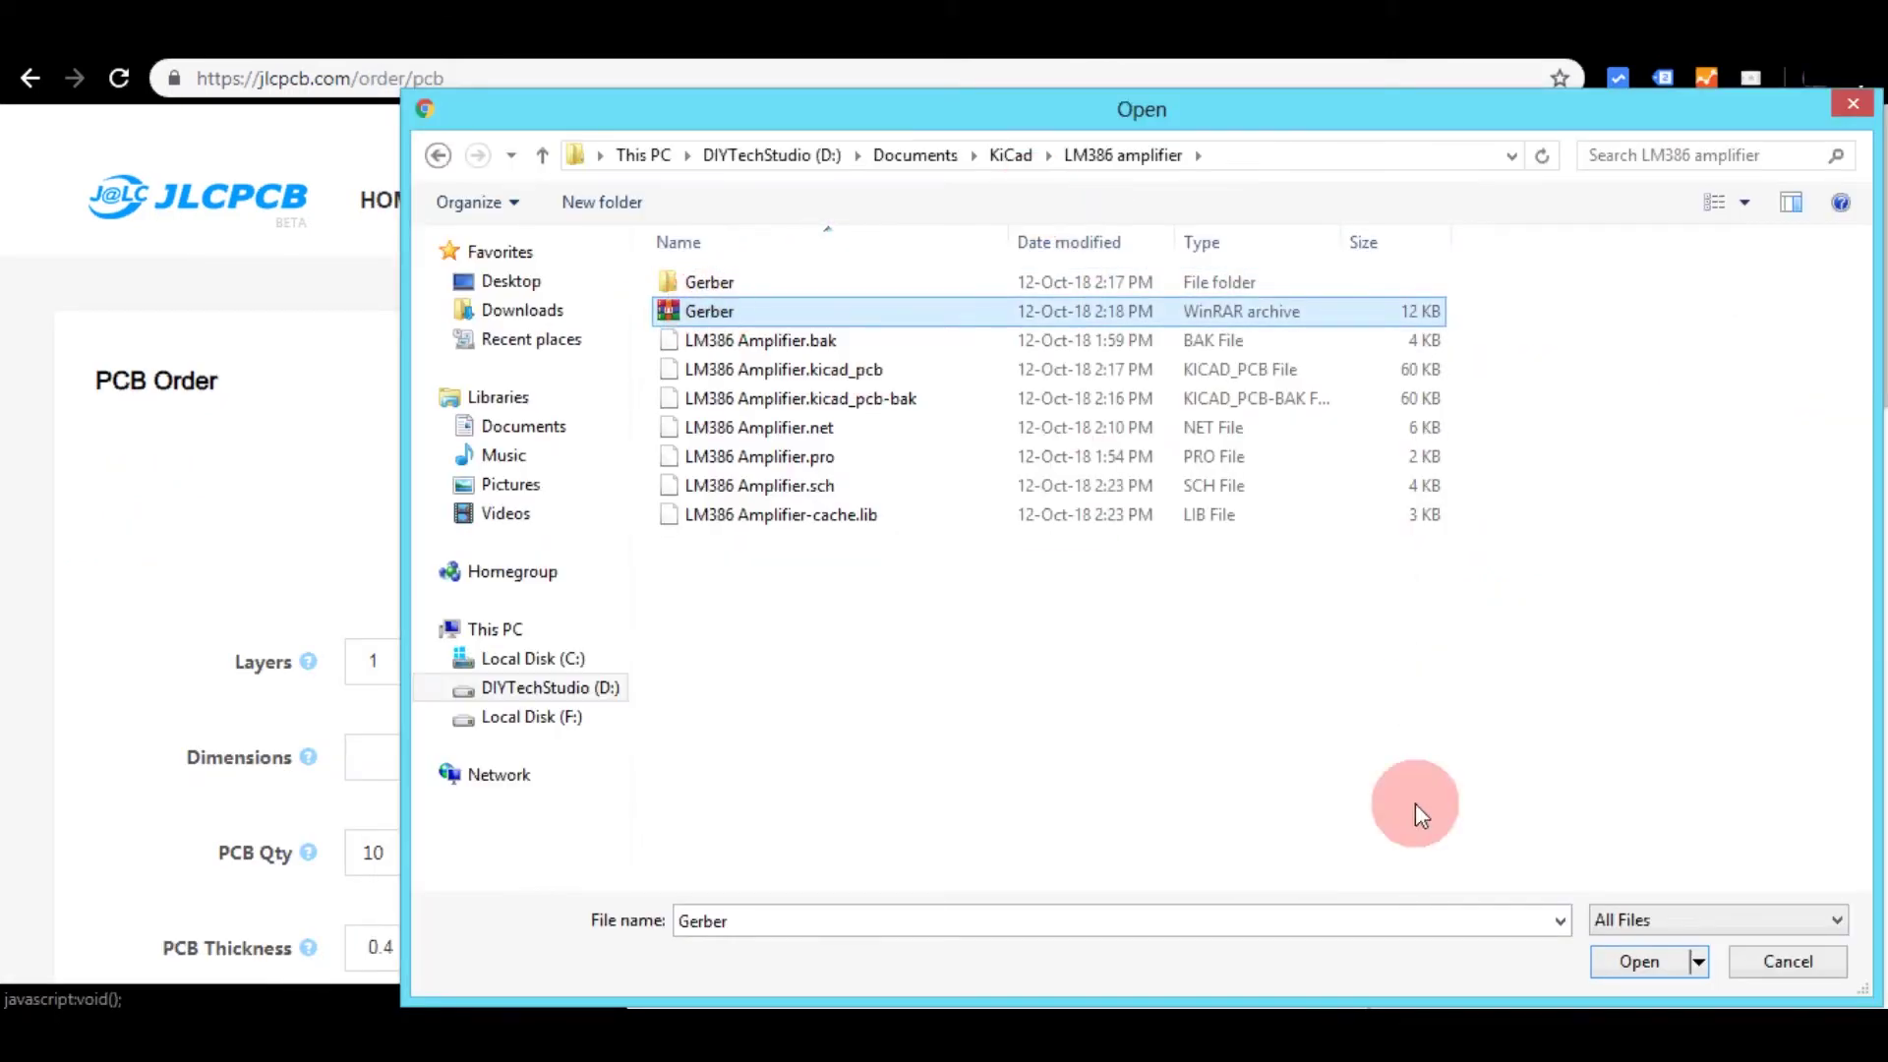
{"action": "left_click", "coordinate": [1639, 962]}
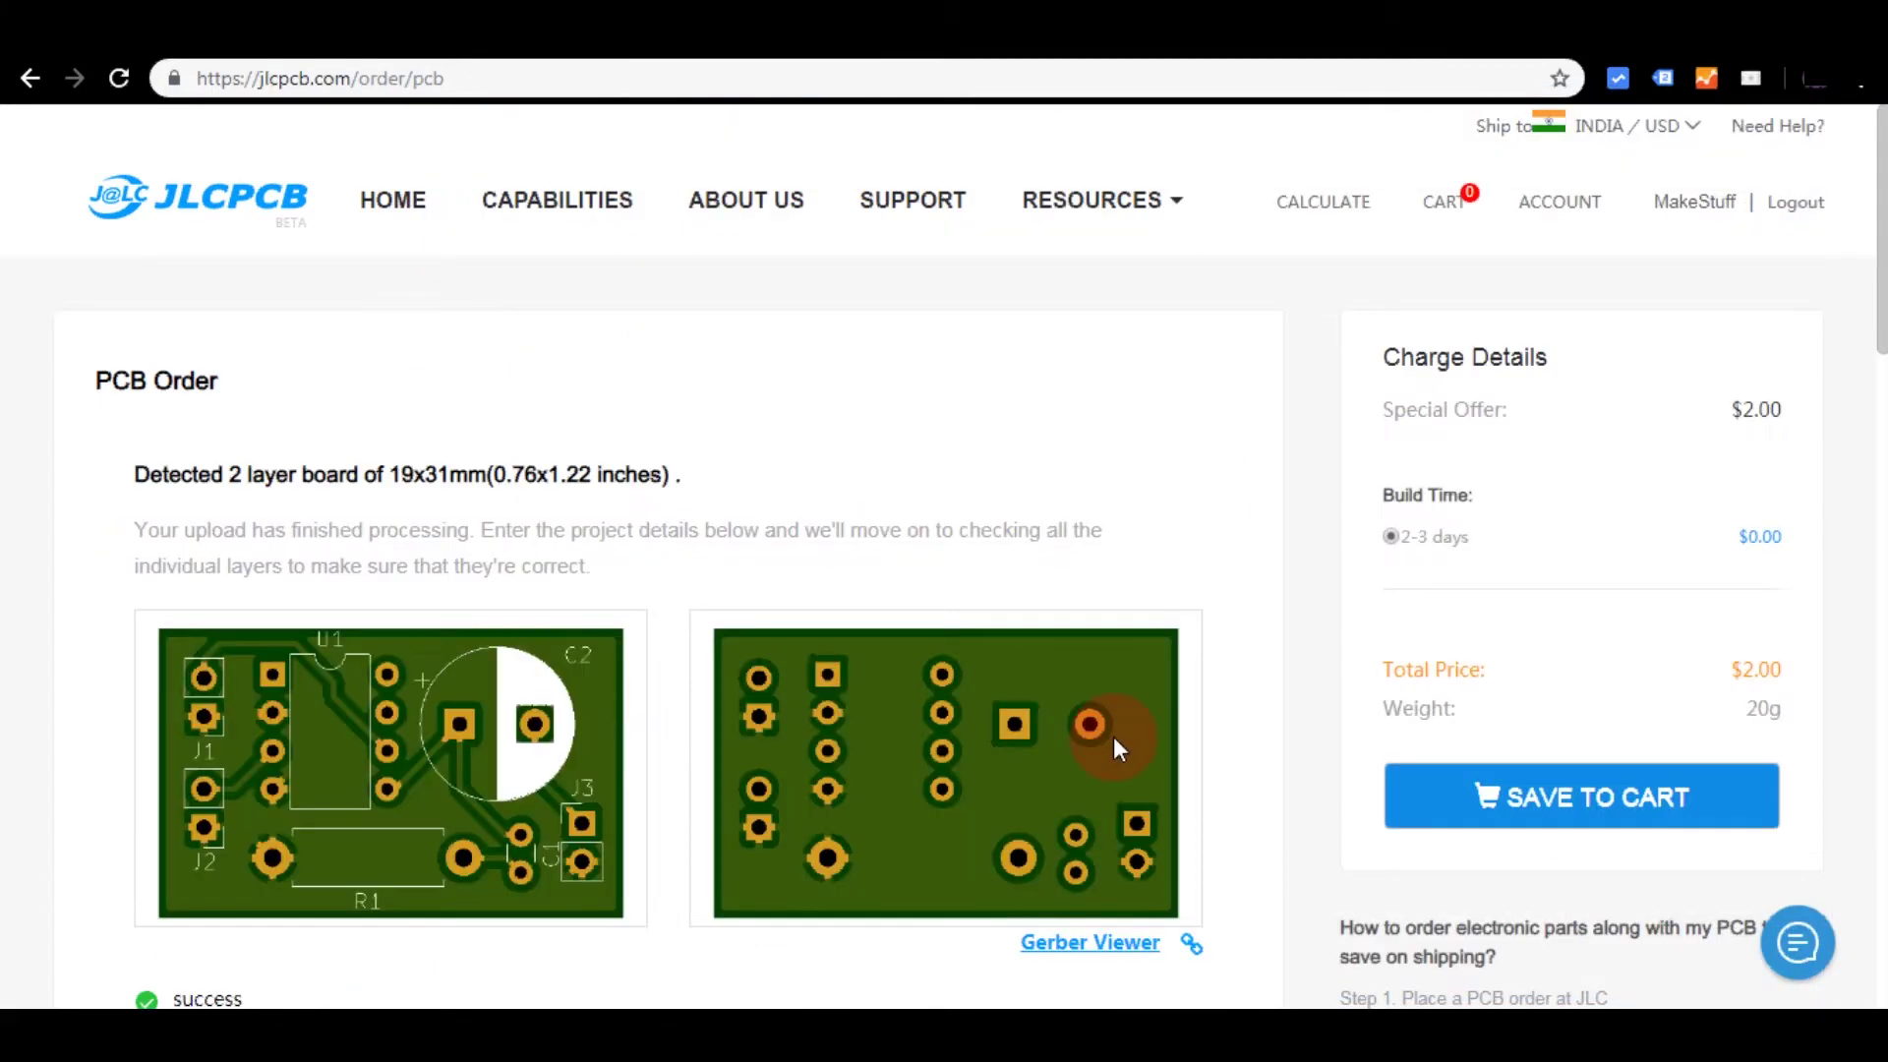
{"action": "scroll", "coordinate": [1117, 750], "scroll_direction": "down", "scroll_amount": 1}
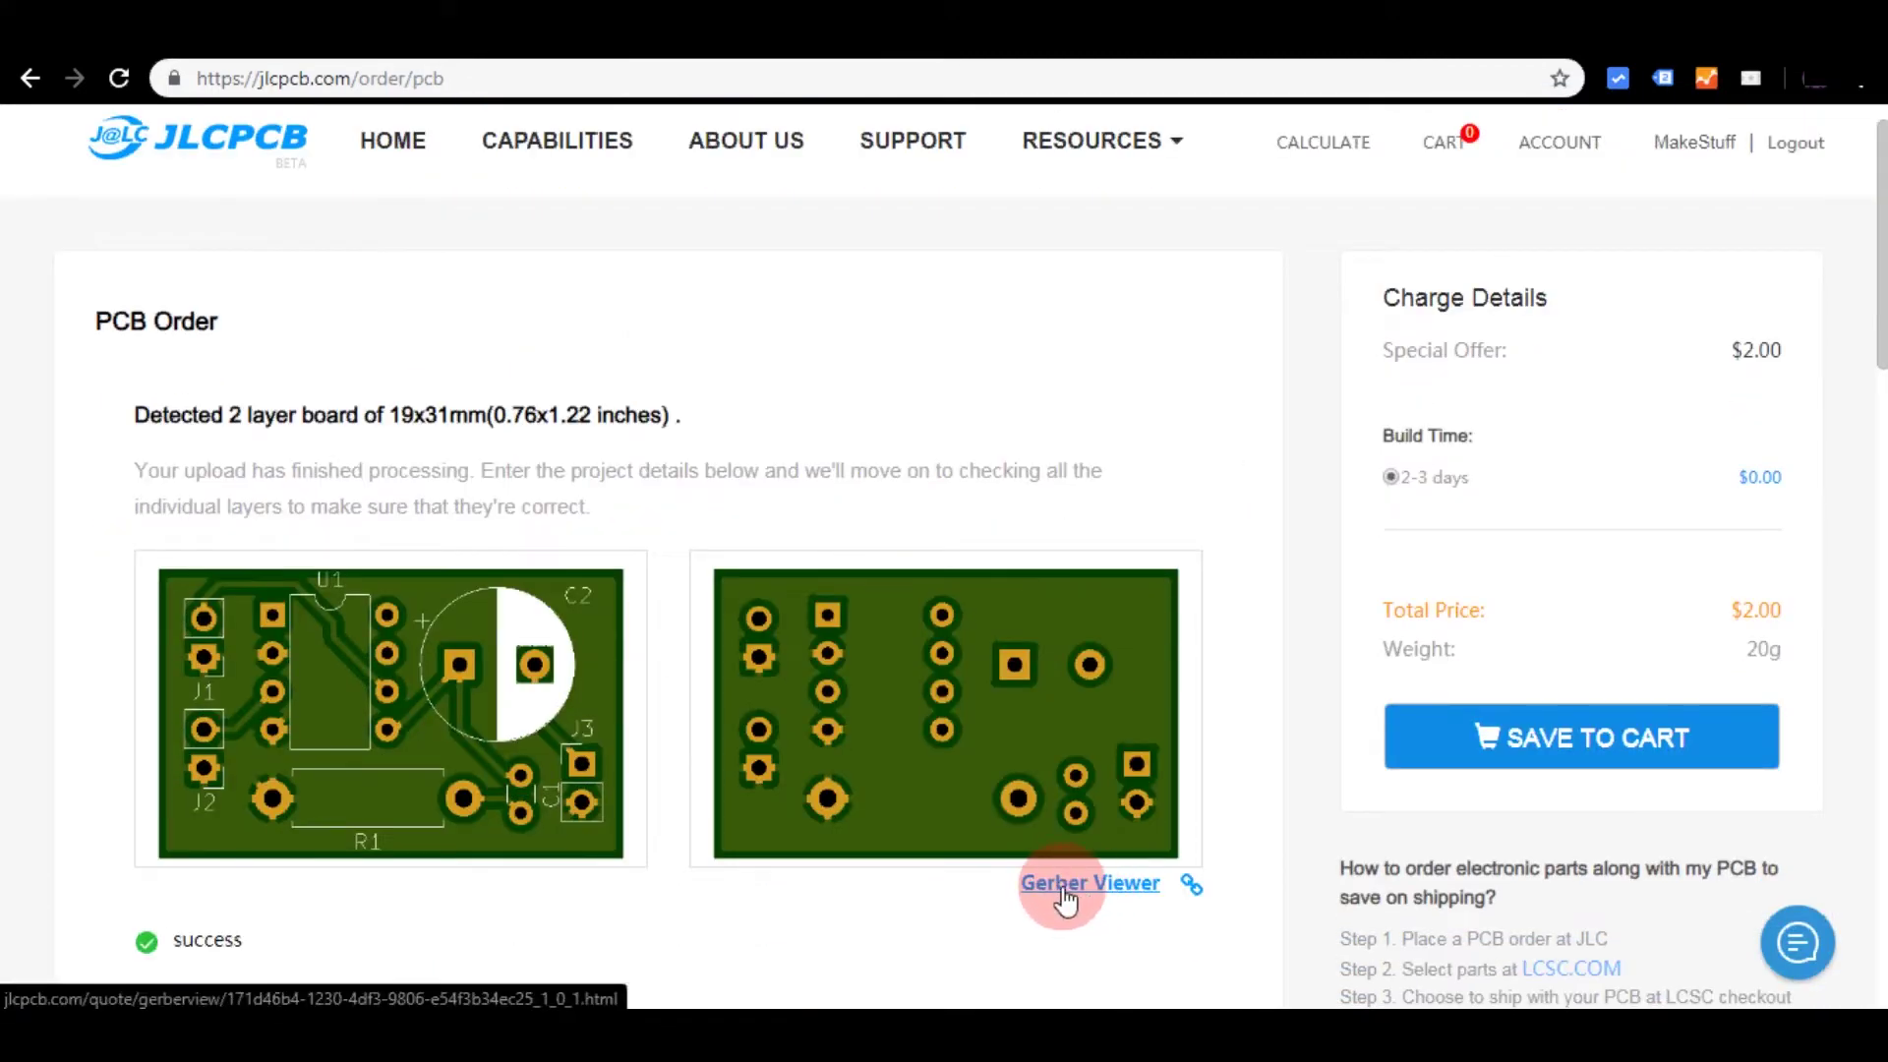
Inspect the board in the Gerber viewer and save the $2.00 PCB order to the cart.
{"action": "left_click", "coordinate": [1065, 899]}
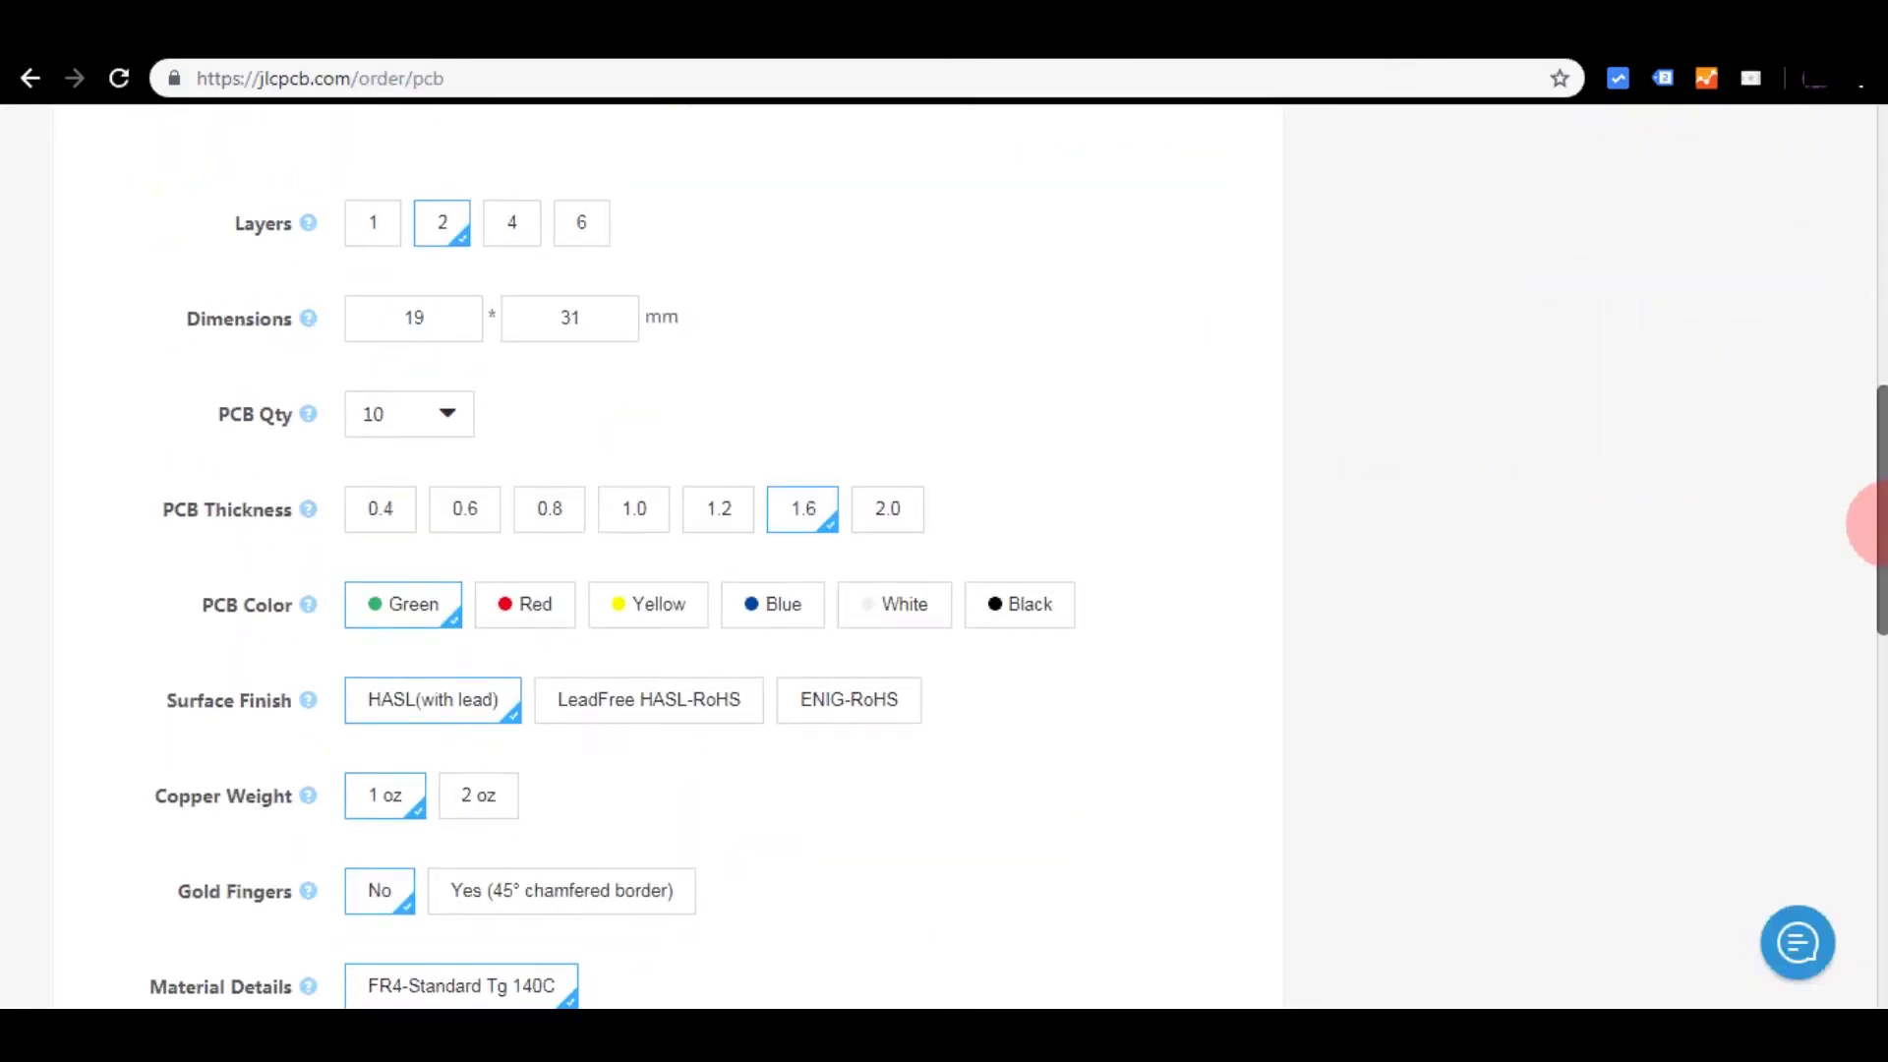
{"action": "left_click_drag", "start_coordinate": [1873, 525], "coordinate": [1873, 545]}
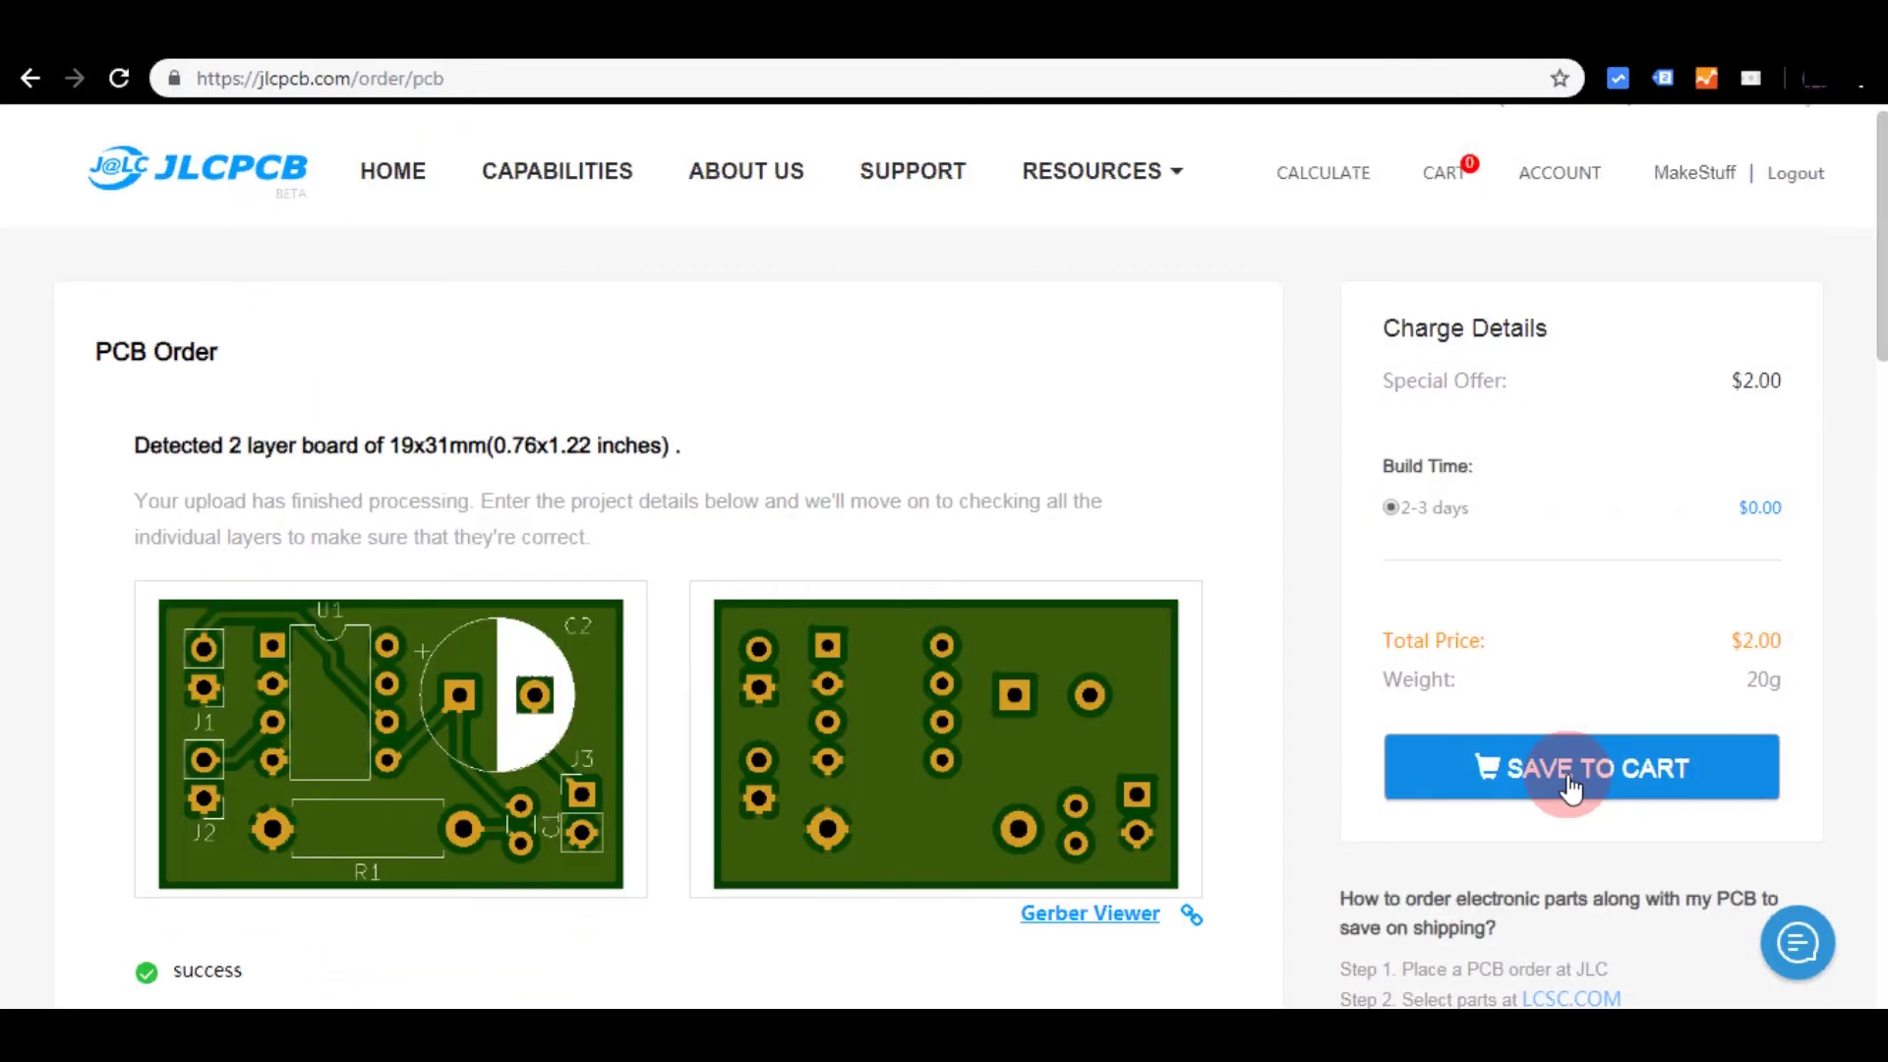
{"action": "left_click", "coordinate": [1572, 790]}
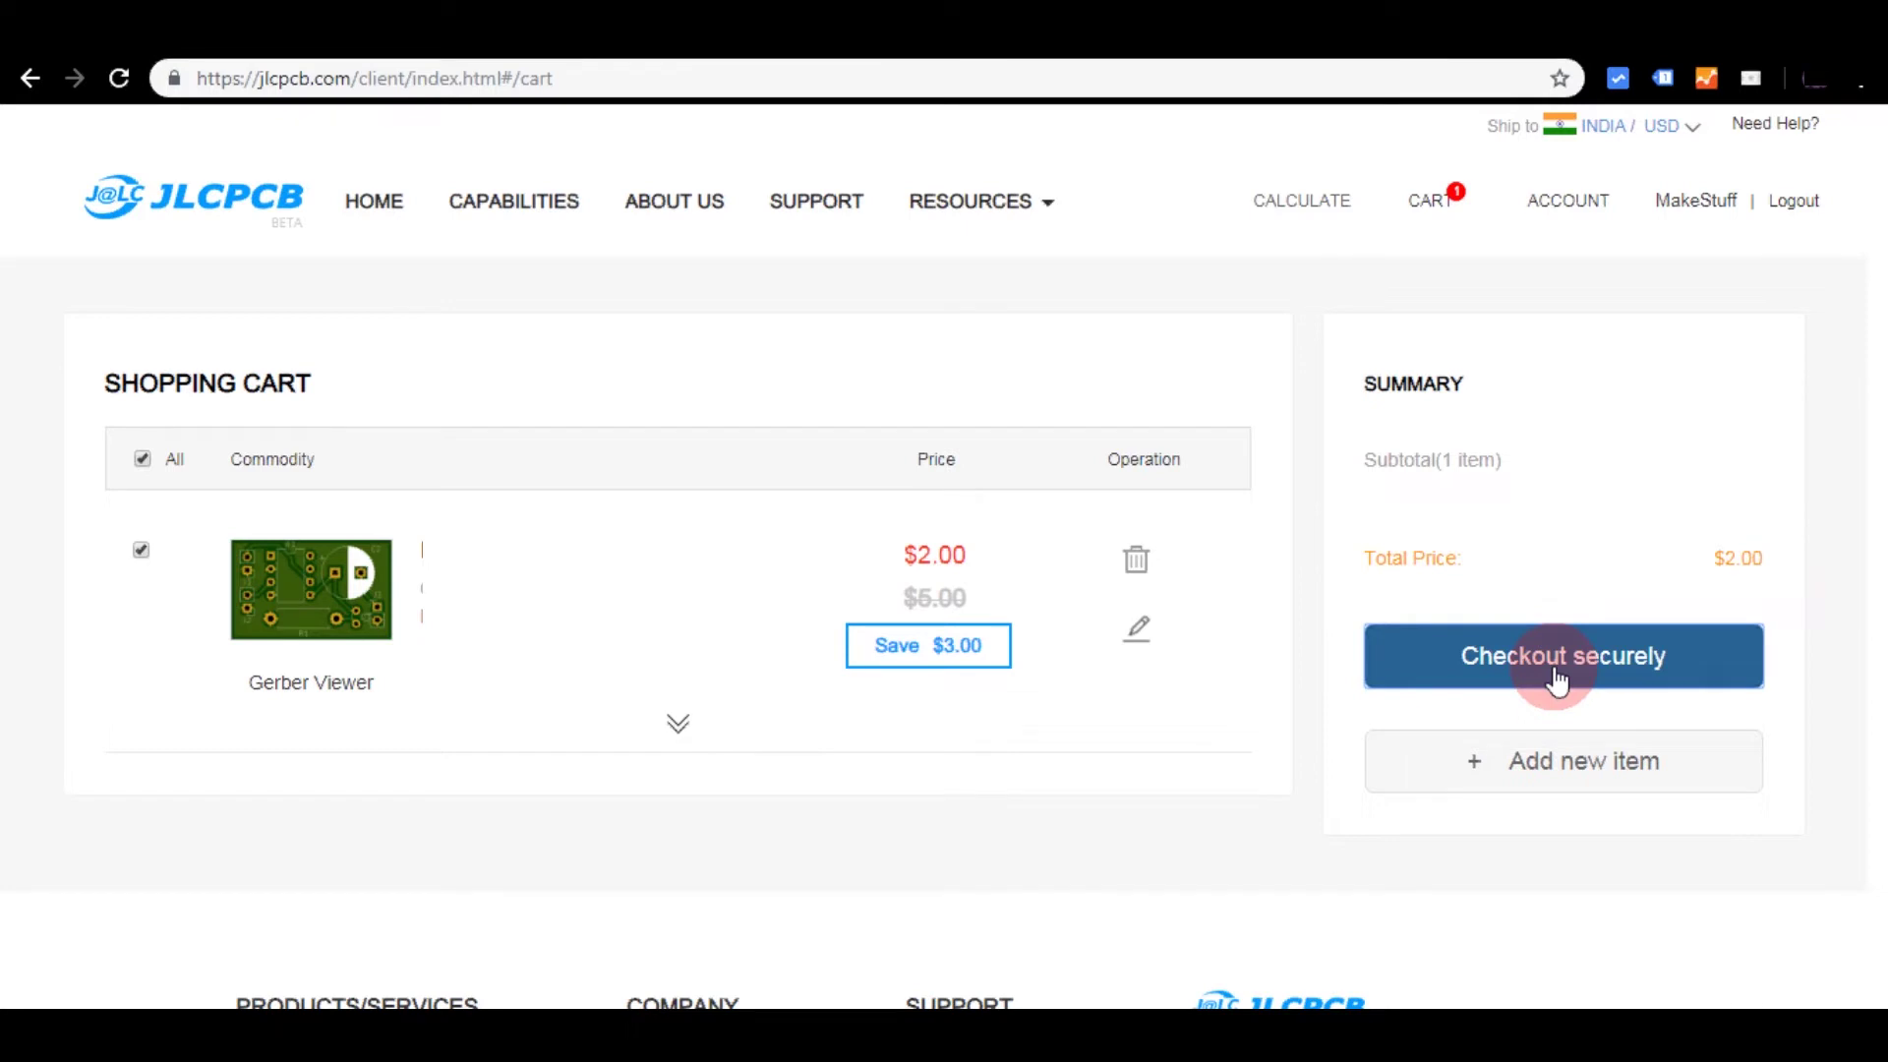
Check out with DHL shipping and PayPal for $27.02, continuing to PayPal sign-in.
{"action": "left_click", "coordinate": [1559, 680]}
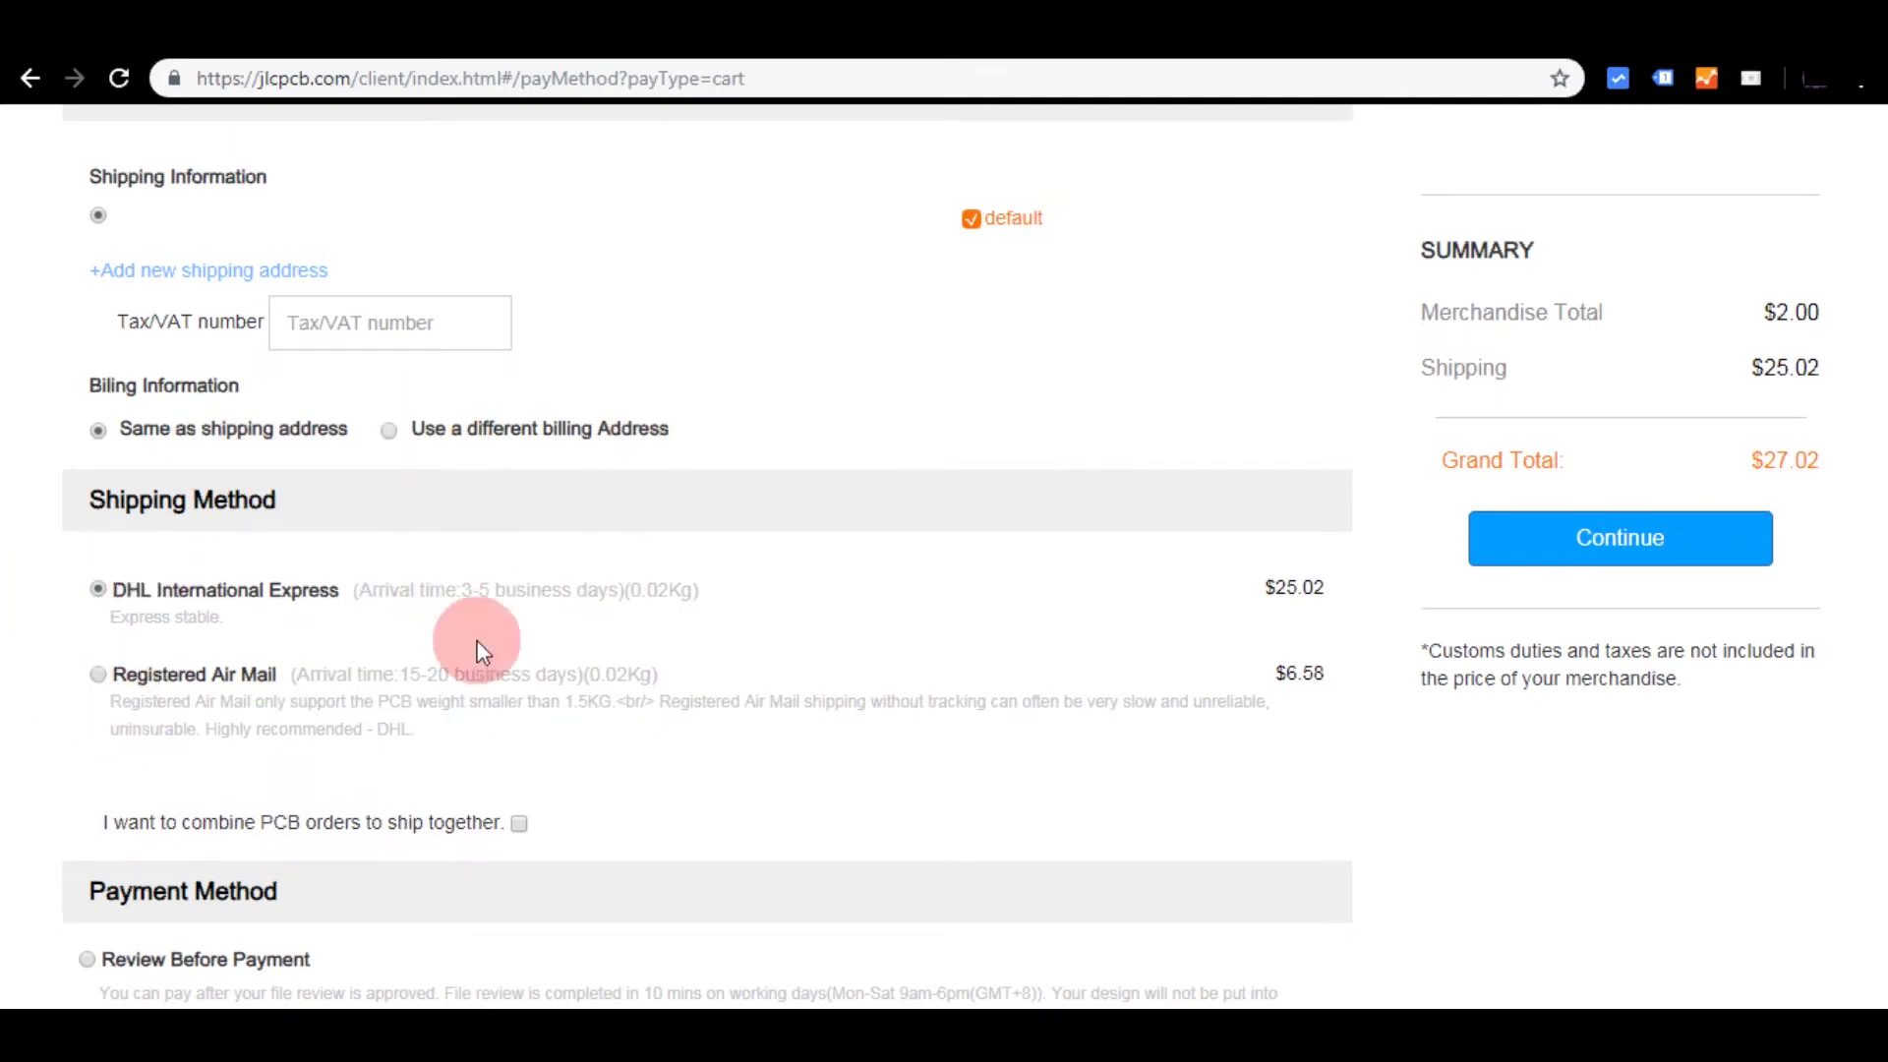
{"action": "scroll", "coordinate": [477, 642], "scroll_direction": "down", "scroll_amount": 4}
{"action": "scroll", "coordinate": [608, 707], "scroll_direction": "up", "scroll_amount": 1}
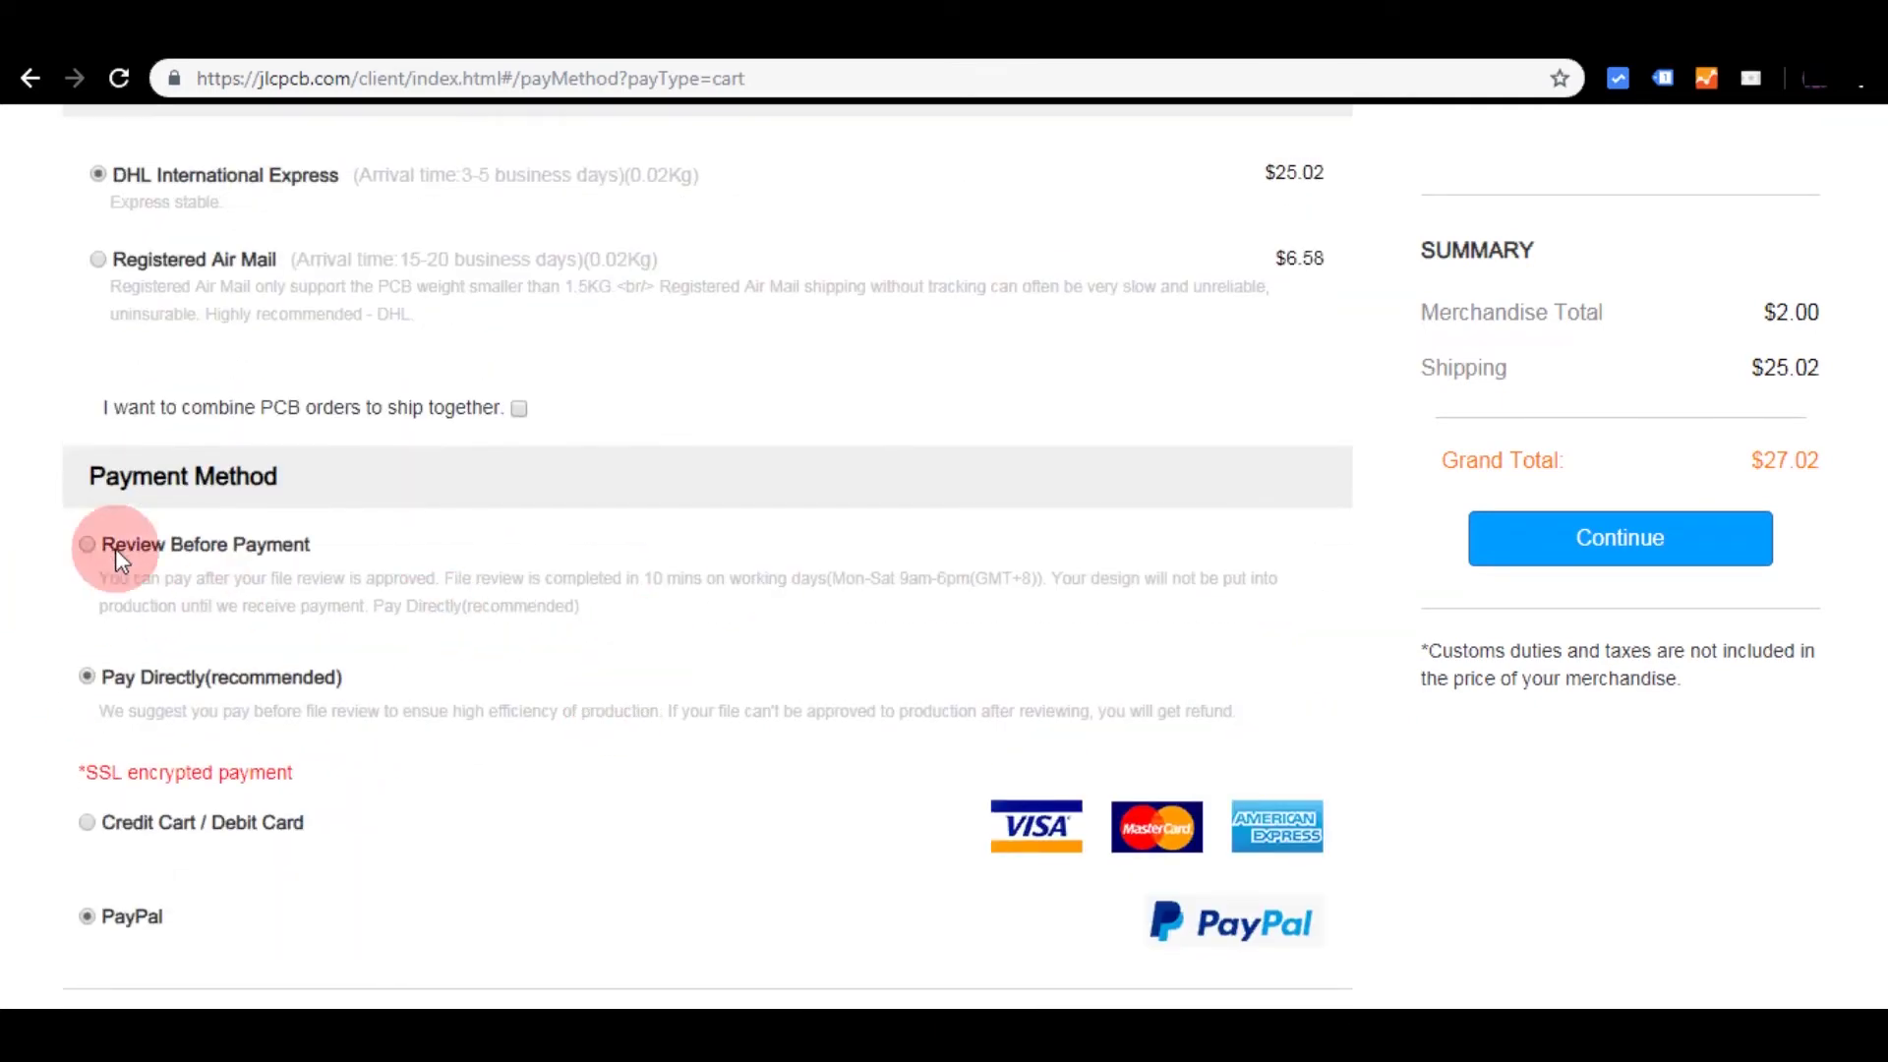
{"action": "scroll", "coordinate": [338, 653], "scroll_direction": "down", "scroll_amount": 1}
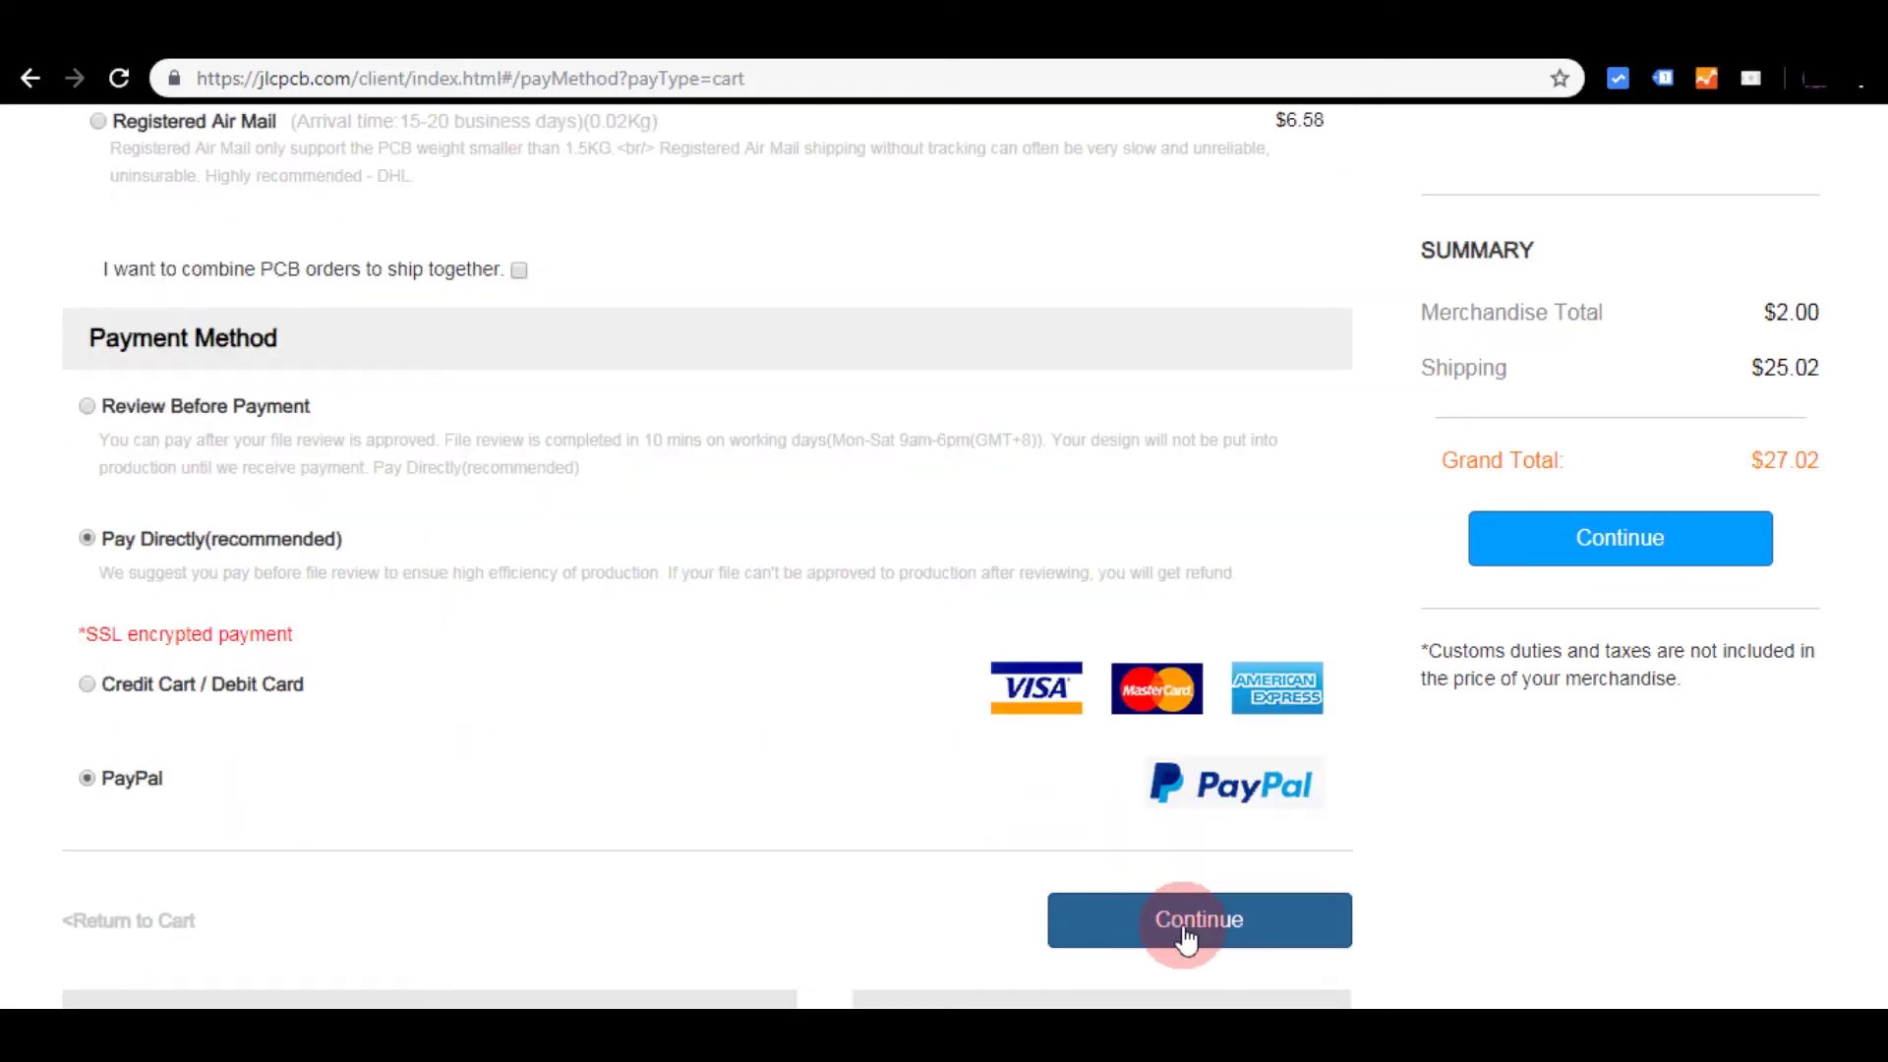
{"action": "left_click", "coordinate": [1182, 921]}
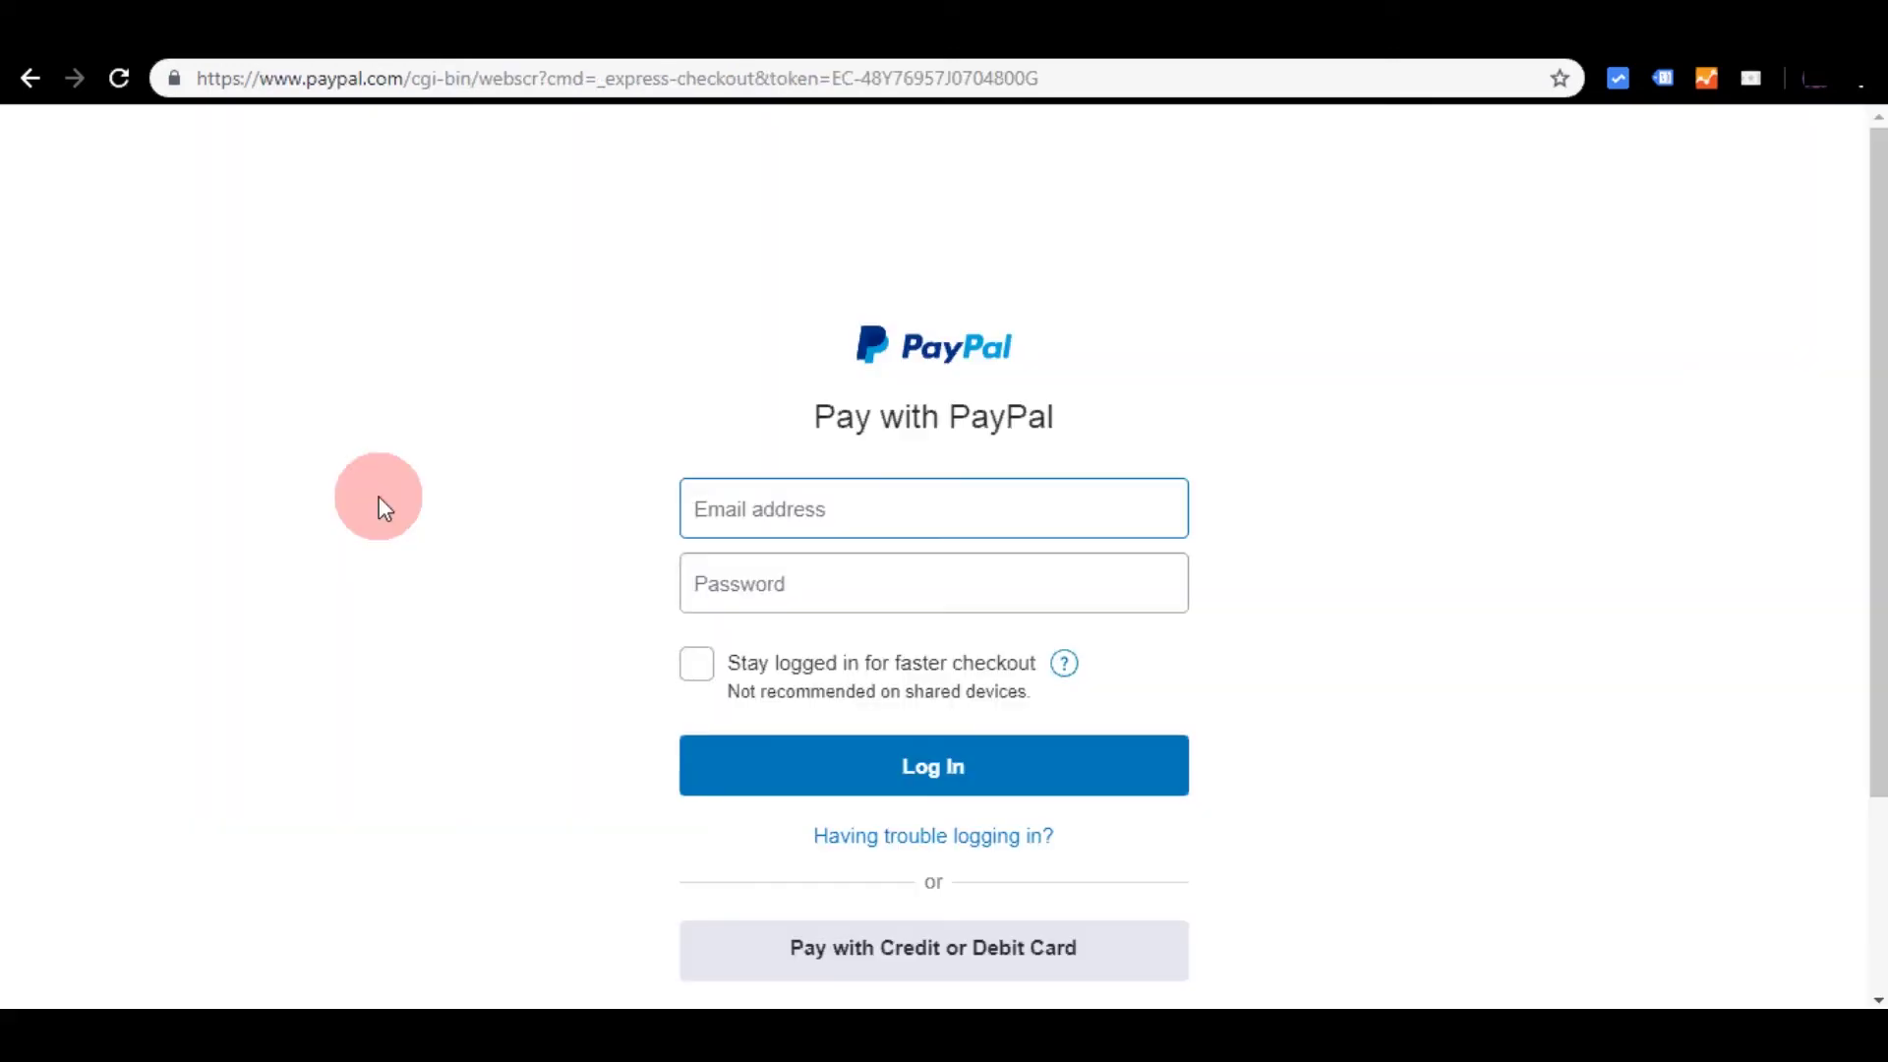